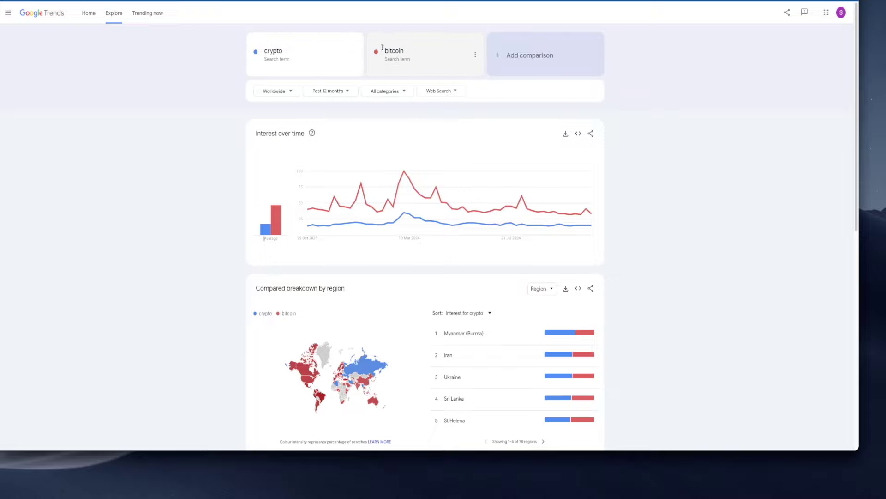
# Inspect the 12-month crypto vs bitcoin Interest over time chart in Google Trends
pyautogui.moveTo(586, 213)
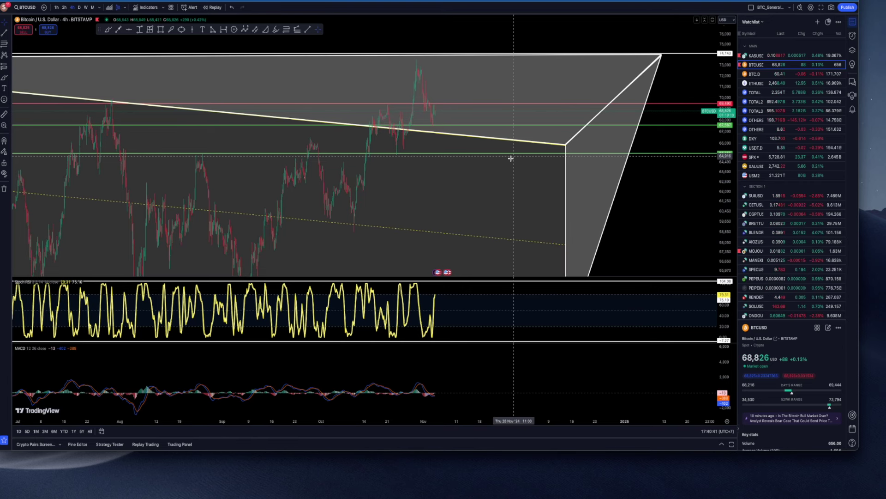
# Zoom out and pan BTCUSD to show the full channel and projected box, collapsing watchlist SECTION 1
pyautogui.scroll(-5, 556, 168)
pyautogui.scroll(-5, 637, 158)
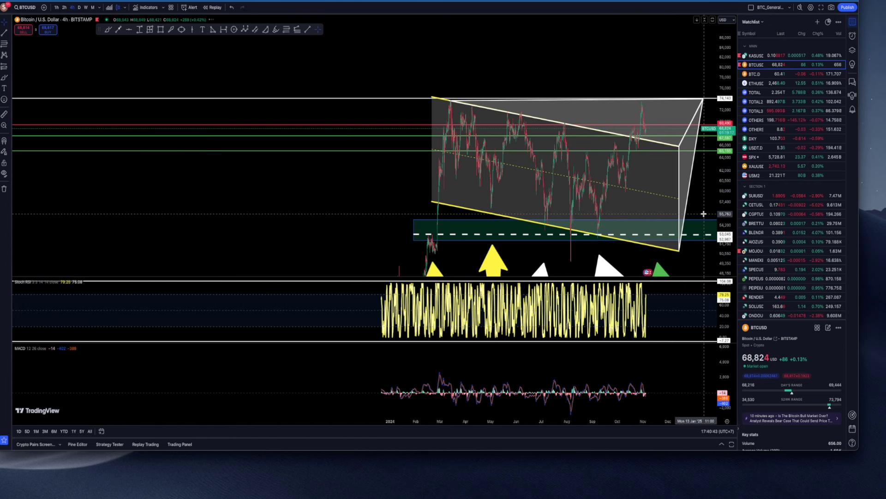
pyautogui.moveTo(603, 60); pyautogui.dragTo(541, 54)
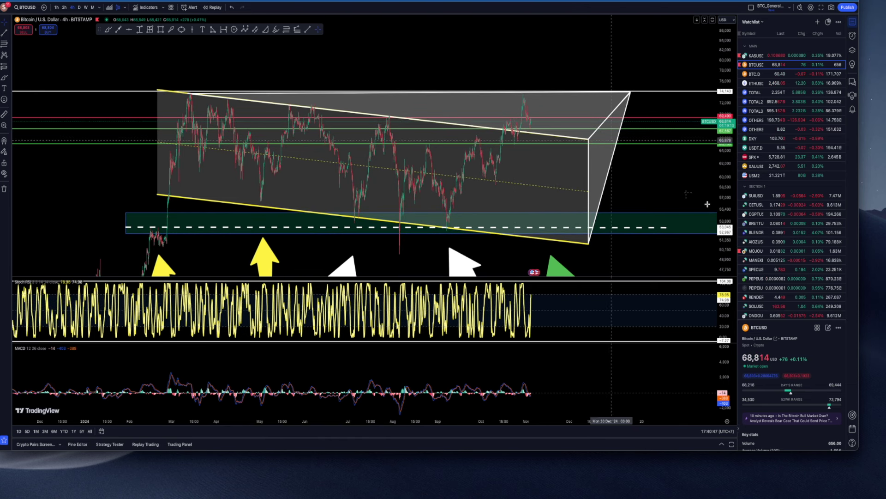
pyautogui.click(745, 187)
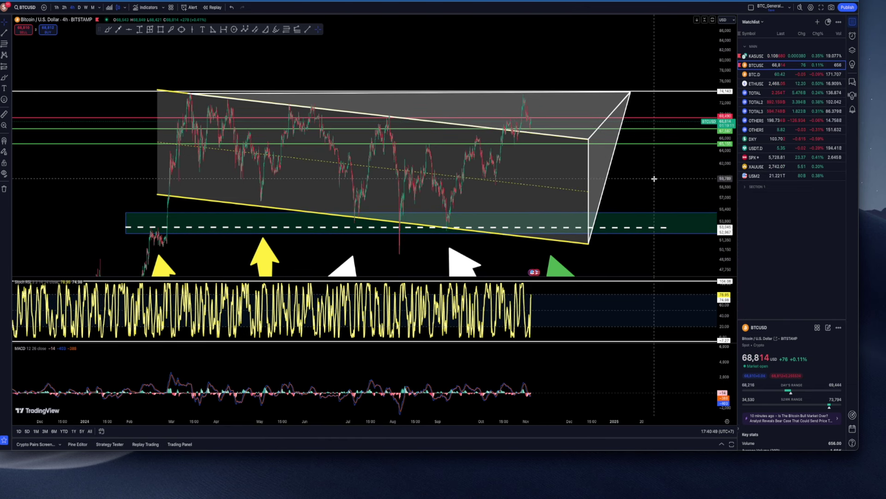
pyautogui.moveTo(652, 174); pyautogui.dragTo(626, 176)
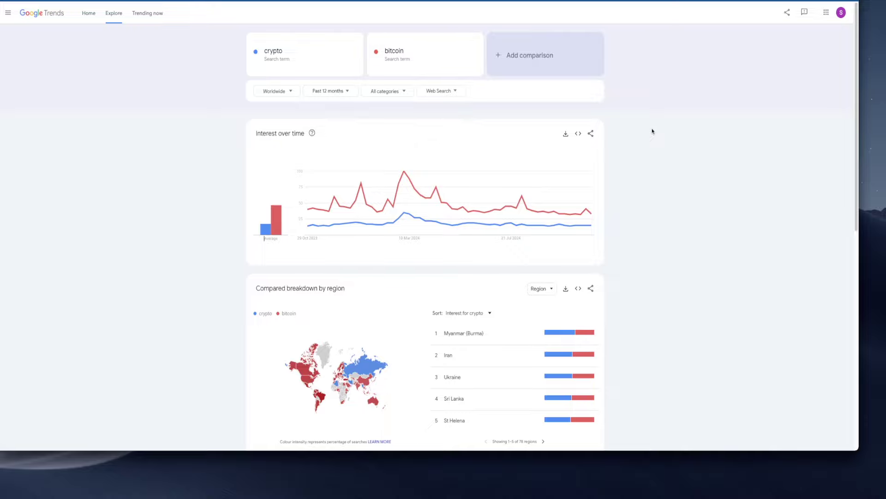
# Add 'altcoins' as a third Google Trends comparison term
pyautogui.click(536, 56)
pyautogui.write('a')
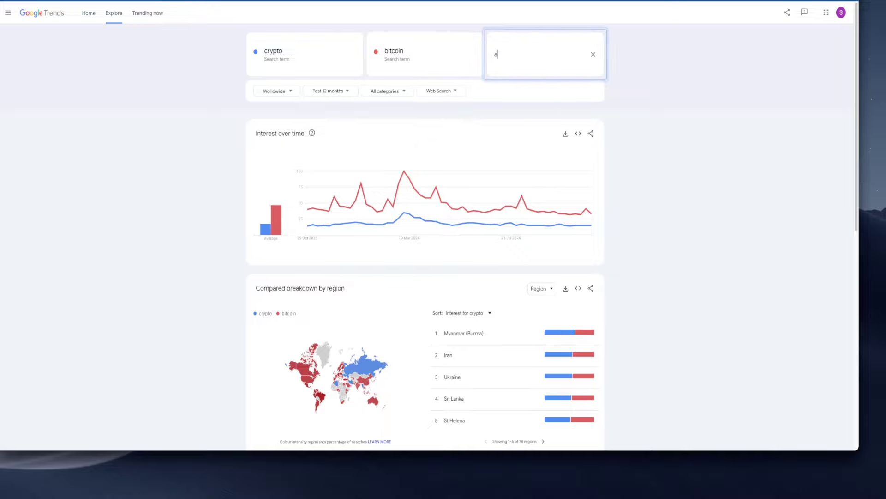
pyautogui.write('ltcoins')
pyautogui.press('Return')
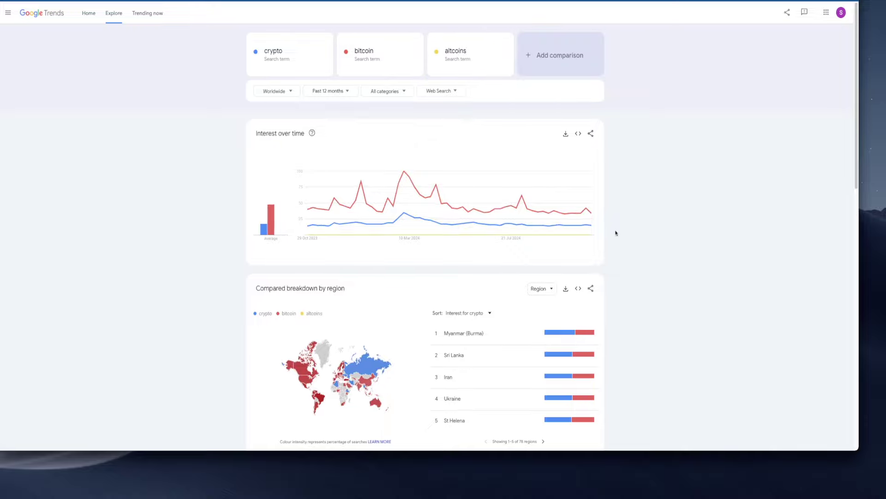
# Widen the time range to 2004 – present, then switch to the kas.fyi Kaspa explorer
pyautogui.moveTo(590, 235)
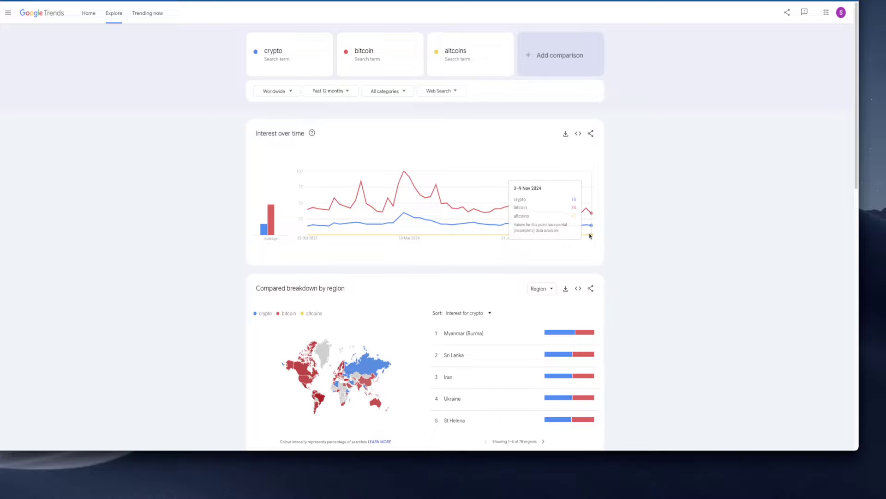
pyautogui.click(350, 94)
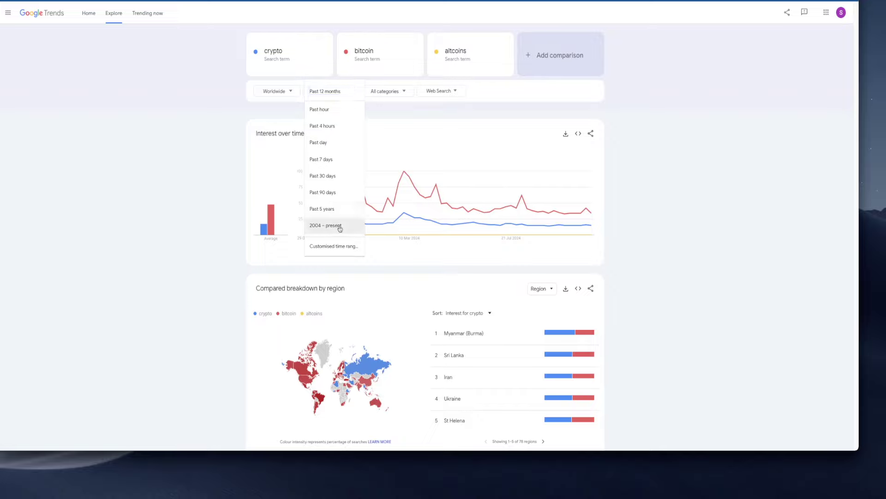
pyautogui.click(339, 226)
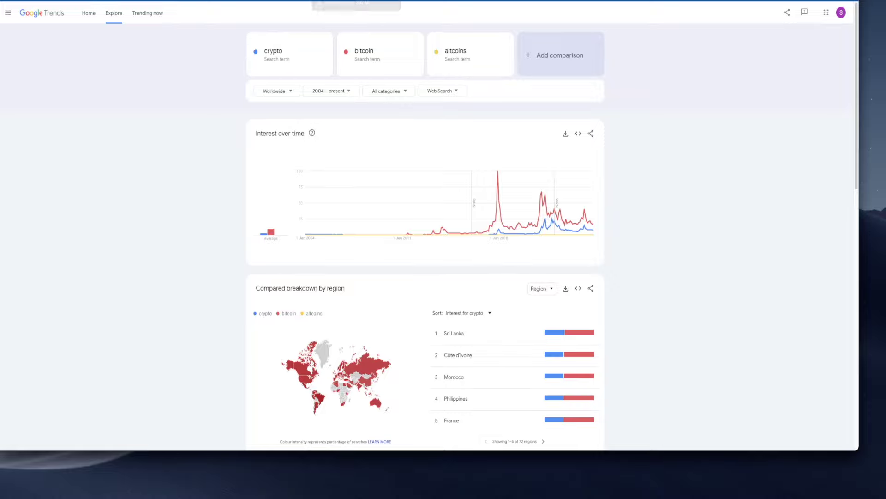
pyautogui.click(356, 1)
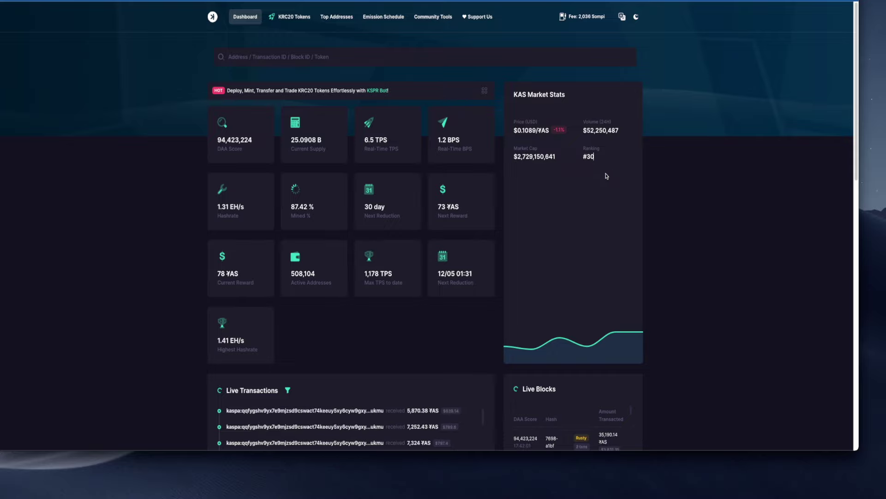
# Highlight the 24-hour trading volume figure, then go to the KRC20 Token Dashboard
pyautogui.moveTo(586, 131); pyautogui.dragTo(605, 131)
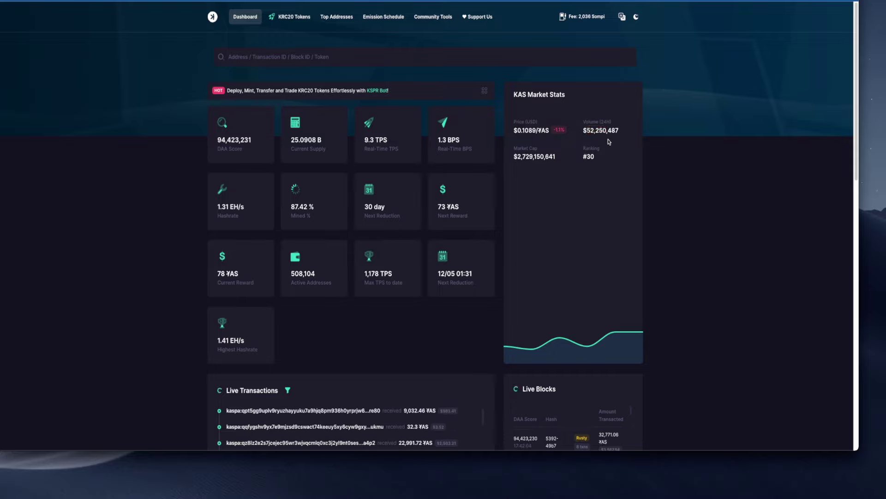
pyautogui.click(289, 19)
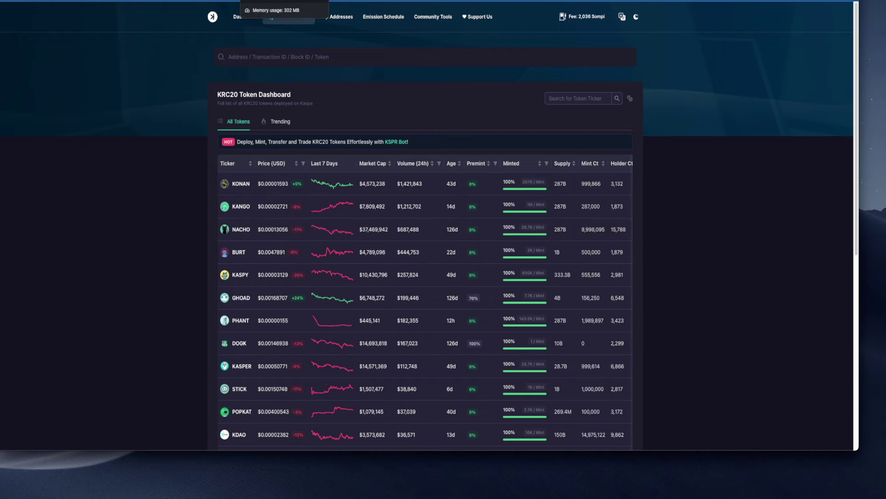
# Switch to the X post charting Bitcoin around the 2016, 2020 and 2024 elections
pyautogui.click(139, 5)
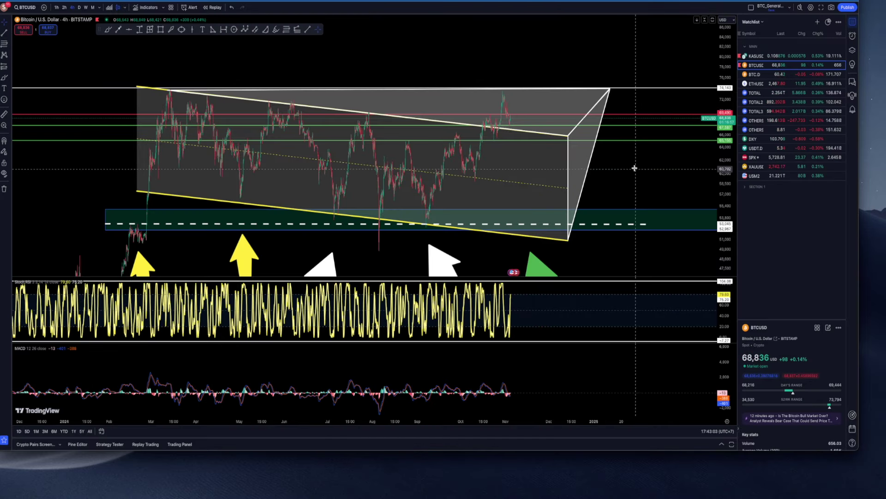
pyautogui.moveTo(633, 168)
pyautogui.mouseDown()
pyautogui.moveTo(602, 173)
pyautogui.moveTo(647, 162)
pyautogui.mouseUp()
pyautogui.scroll(3, 591, 171)
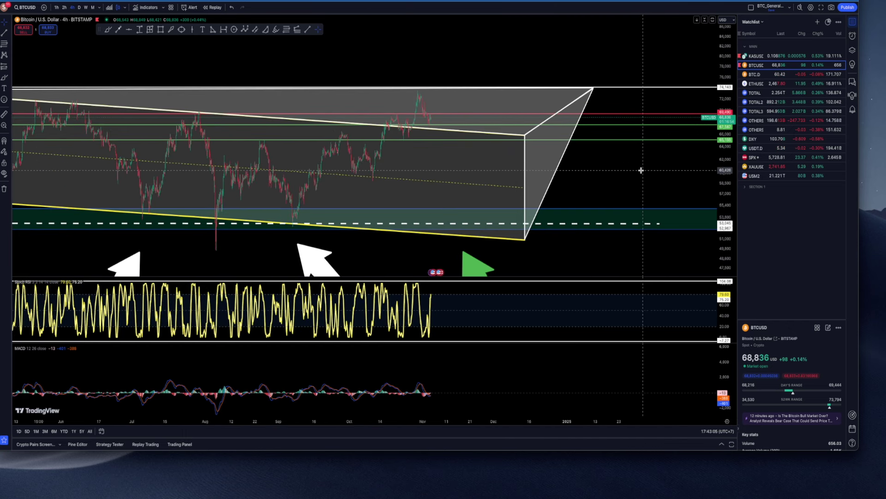
pyautogui.scroll(2, 642, 172)
pyautogui.hscroll(-3, 647, 163)
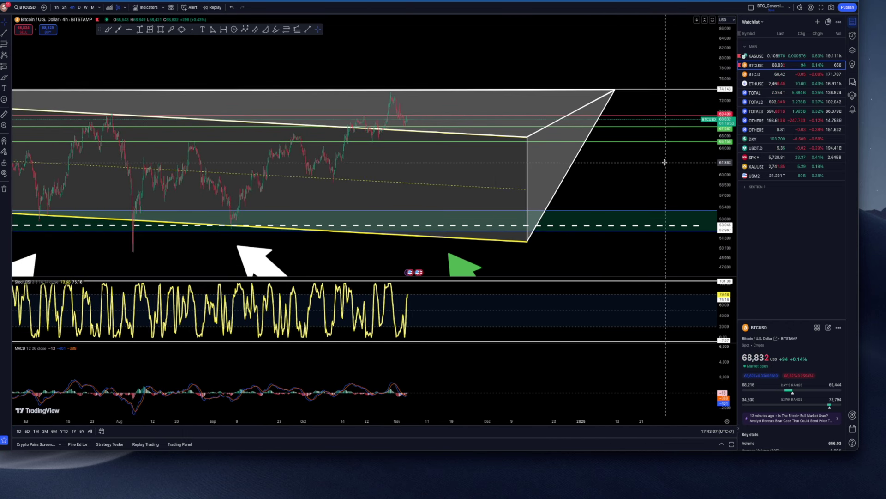
pyautogui.moveTo(733, 178); pyautogui.dragTo(732, 157)
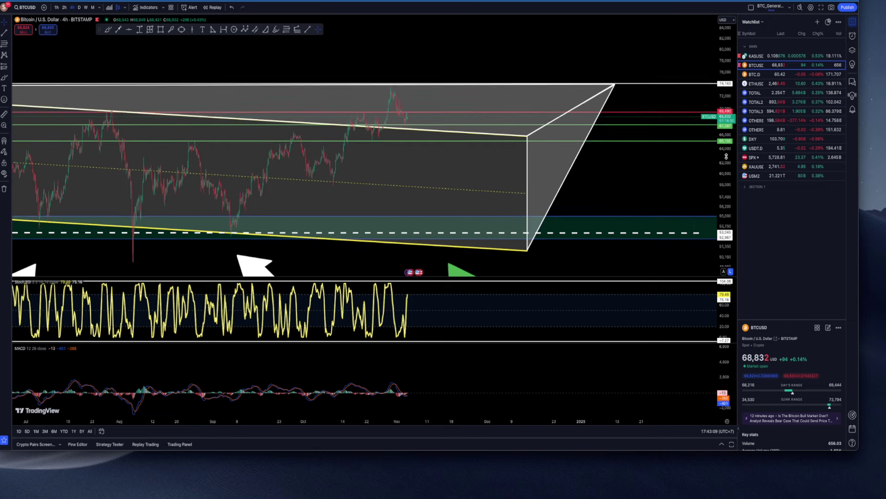
pyautogui.scroll(2, 613, 182)
pyautogui.moveTo(613, 182); pyautogui.dragTo(673, 182)
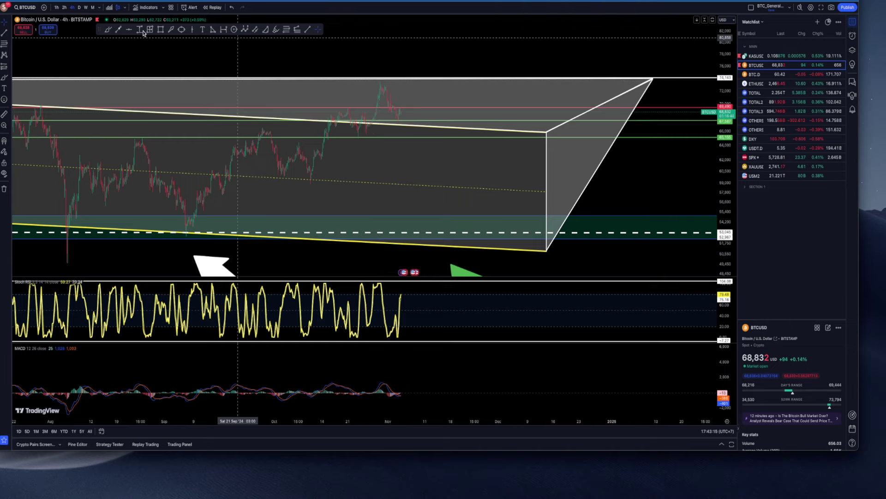
pyautogui.hotkey('alt', 't')
pyautogui.click(379, 79)
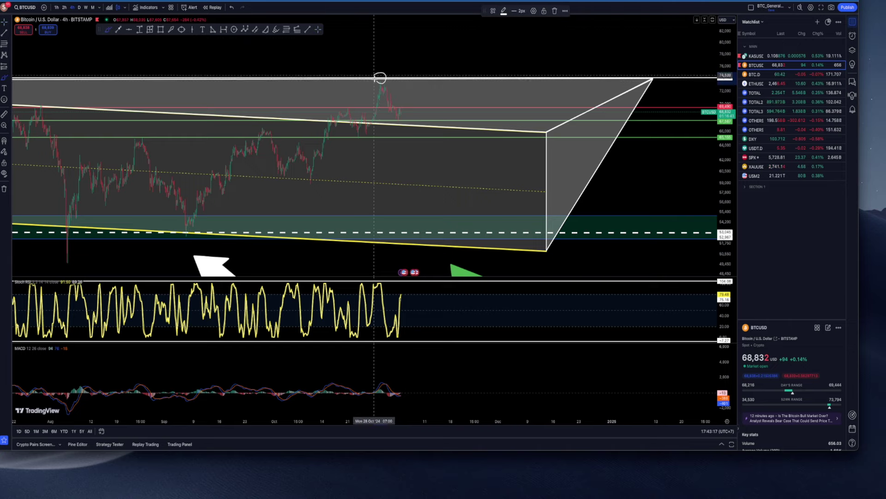
pyautogui.hotkey('ctrl', 'z')
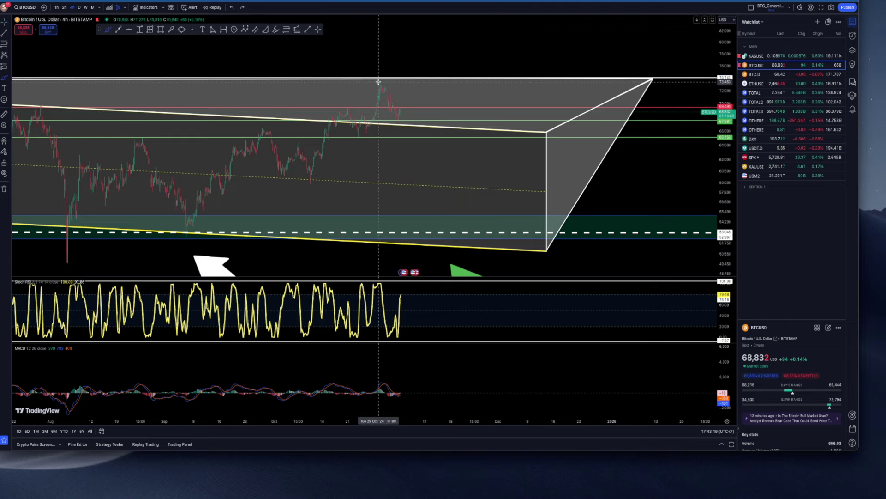
pyautogui.click(378, 82)
pyautogui.hotkey('ctrl', 'z')
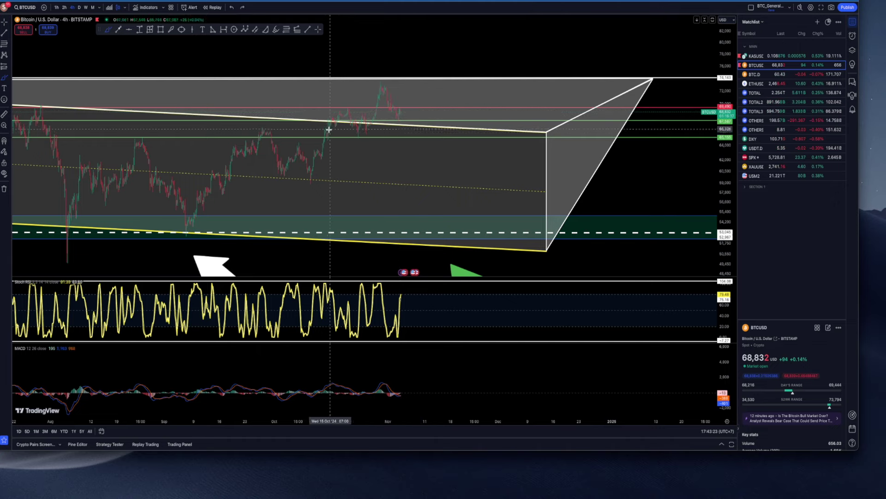
pyautogui.moveTo(328, 133)
pyautogui.mouseDown()
pyautogui.moveTo(351, 115)
pyautogui.moveTo(364, 130)
pyautogui.moveTo(380, 81)
pyautogui.moveTo(401, 121)
pyautogui.mouseUp()
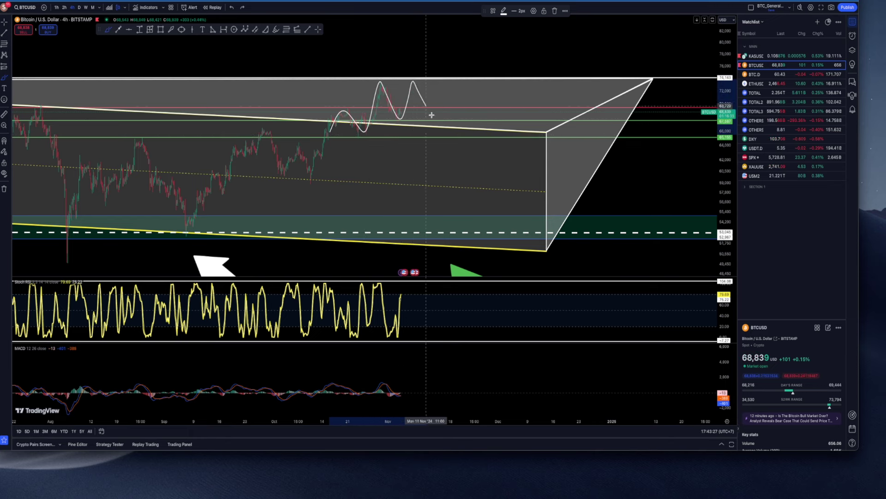
pyautogui.moveTo(438, 77)
pyautogui.mouseDown()
pyautogui.moveTo(462, 114)
pyautogui.moveTo(474, 67)
pyautogui.moveTo(489, 122)
pyautogui.moveTo(520, 15)
pyautogui.mouseUp()
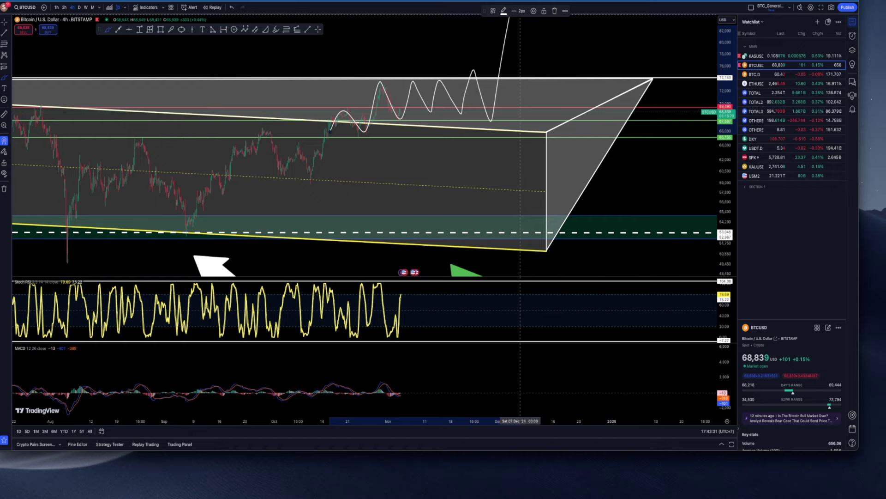
pyautogui.hotkey('ctrl', 'z')
pyautogui.scroll(-1, 483, 77)
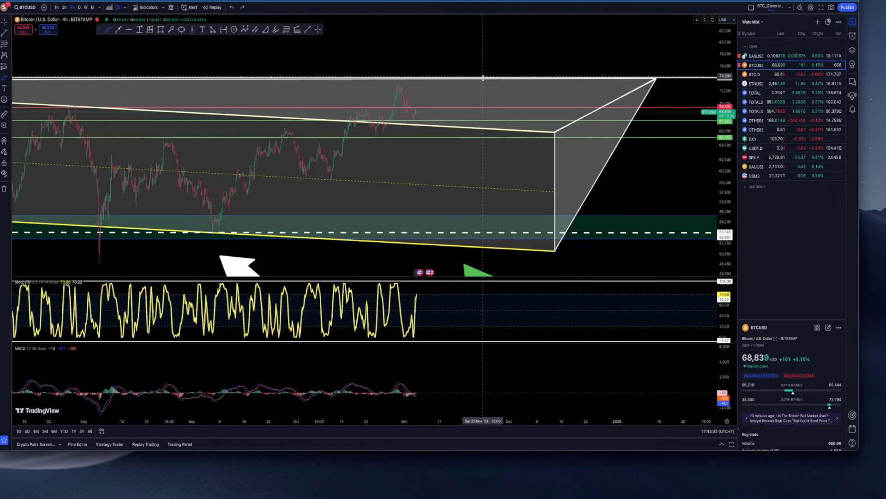
pyautogui.scroll(-3, 482, 77)
# Switch BTCUSD to daily candles and zoom to frame the channel
pyautogui.click(79, 8)
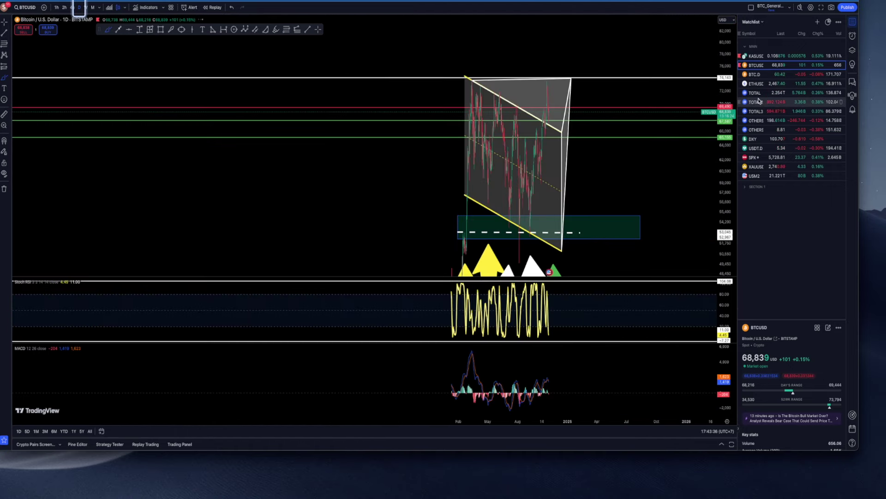
pyautogui.scroll(4, 727, 92)
pyautogui.scroll(-2, 727, 92)
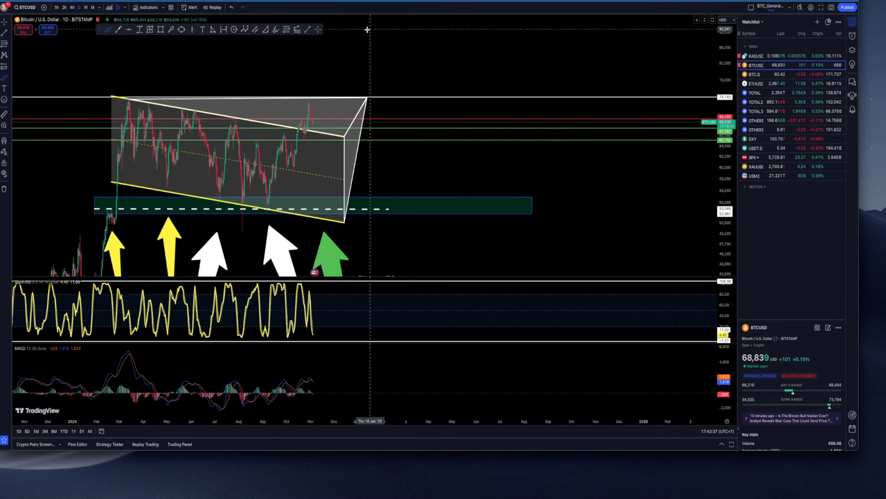
pyautogui.scroll(5, 435, 174)
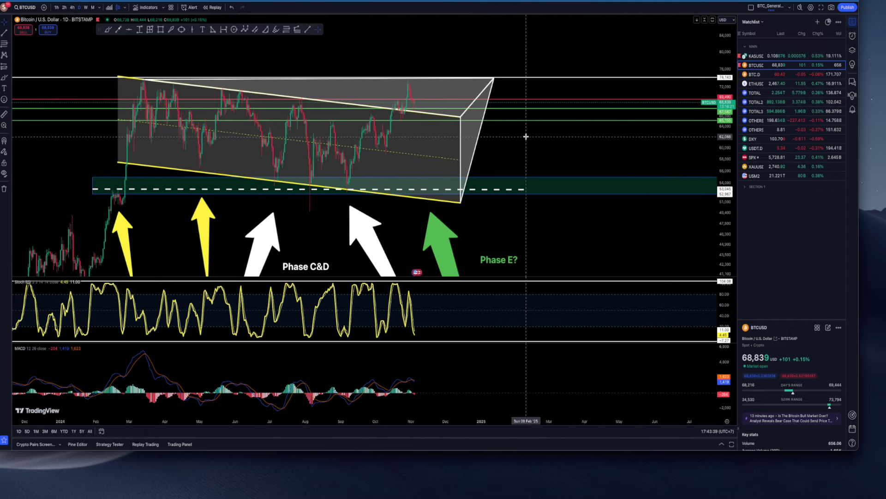
pyautogui.scroll(3, 706, 173)
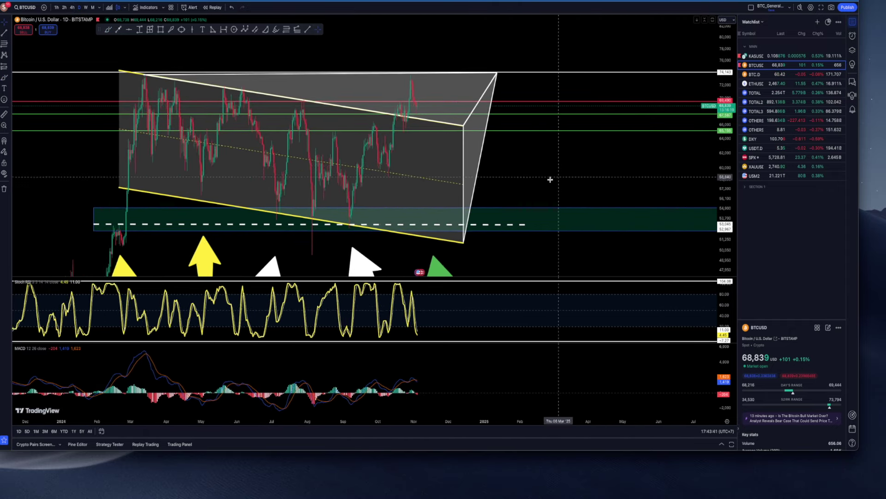
# Draw a crimson diagonal line from the channel's bottom touch to the projected box's top corner
pyautogui.click(306, 29)
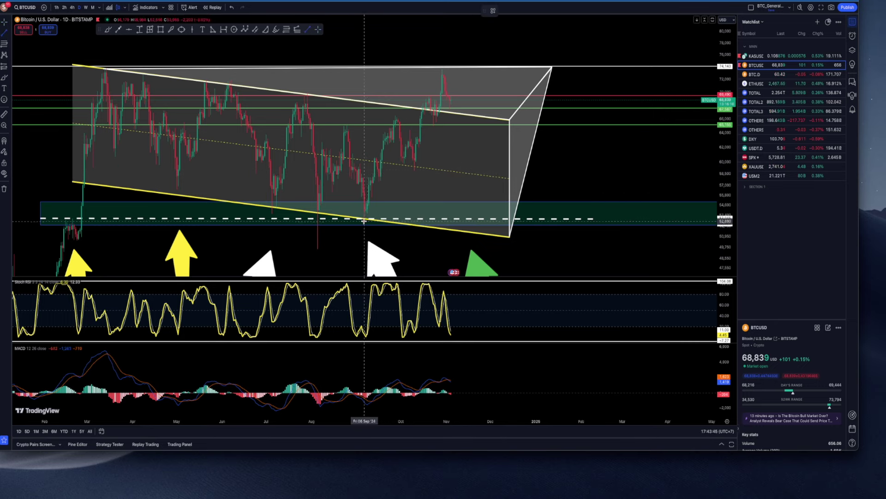
pyautogui.click(364, 220)
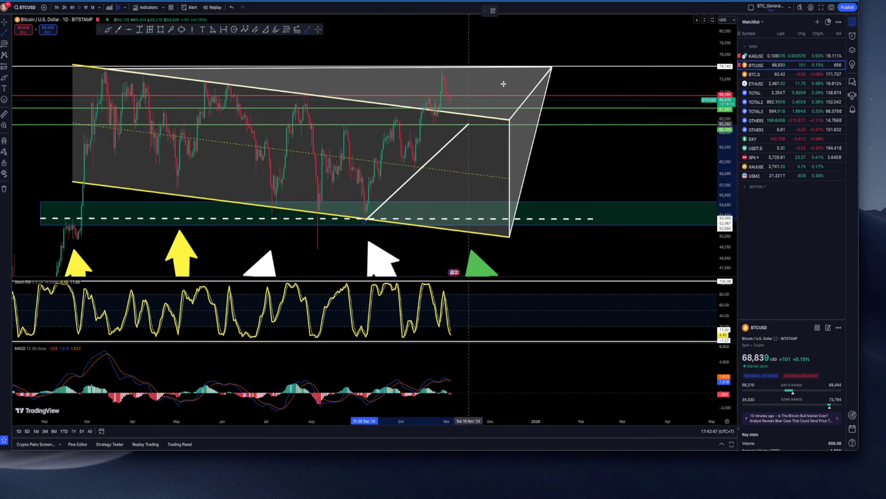
pyautogui.click(526, 66)
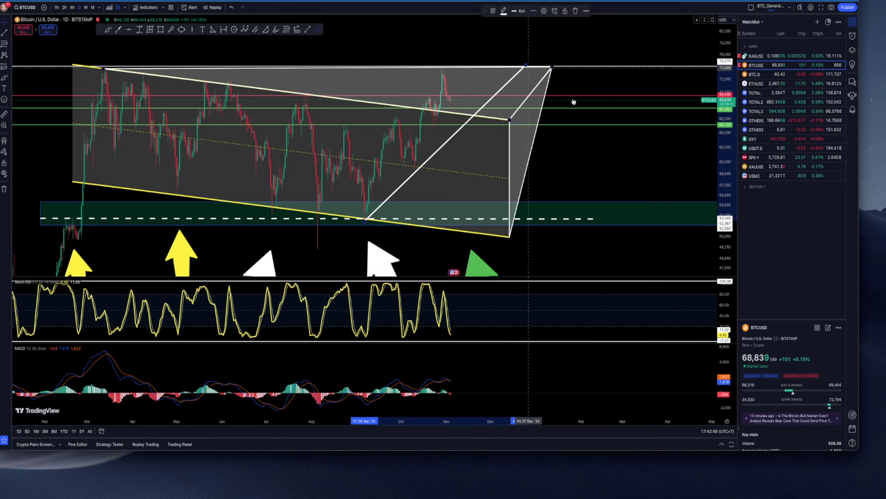
pyautogui.click(457, 132)
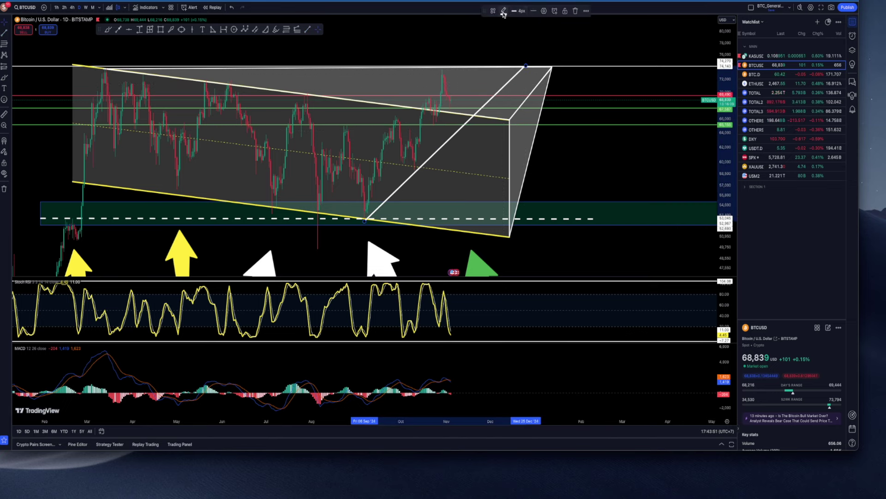
pyautogui.click(504, 11)
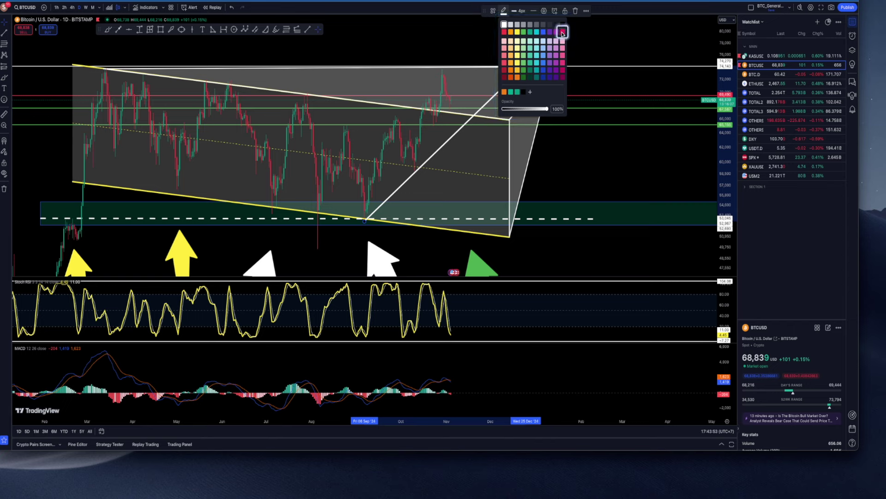
pyautogui.click(562, 31)
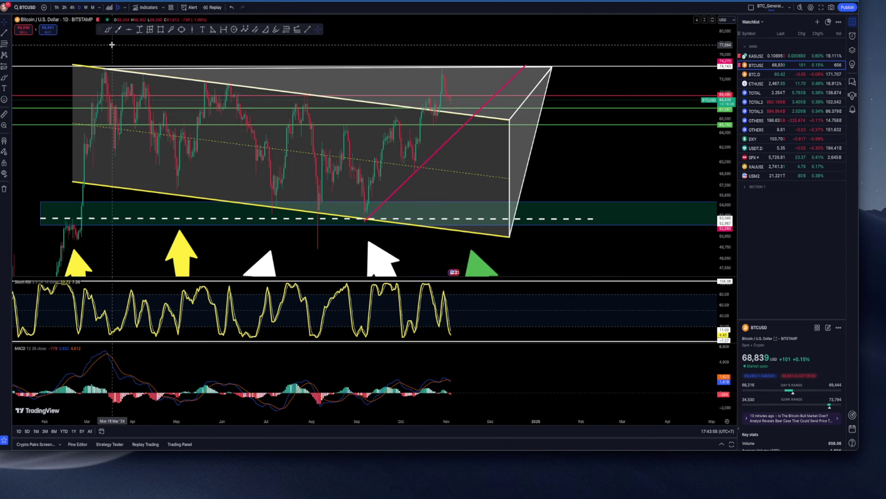
# Brush a projected path from the September low to a peak and pullback; view the 7-day top liquidation map
pyautogui.click(108, 29)
pyautogui.moveTo(365, 217)
pyautogui.mouseDown()
pyautogui.moveTo(381, 160)
pyautogui.moveTo(398, 161)
pyautogui.moveTo(420, 104)
pyautogui.moveTo(397, 119)
pyautogui.moveTo(428, 110)
pyautogui.moveTo(438, 123)
pyautogui.mouseUp()
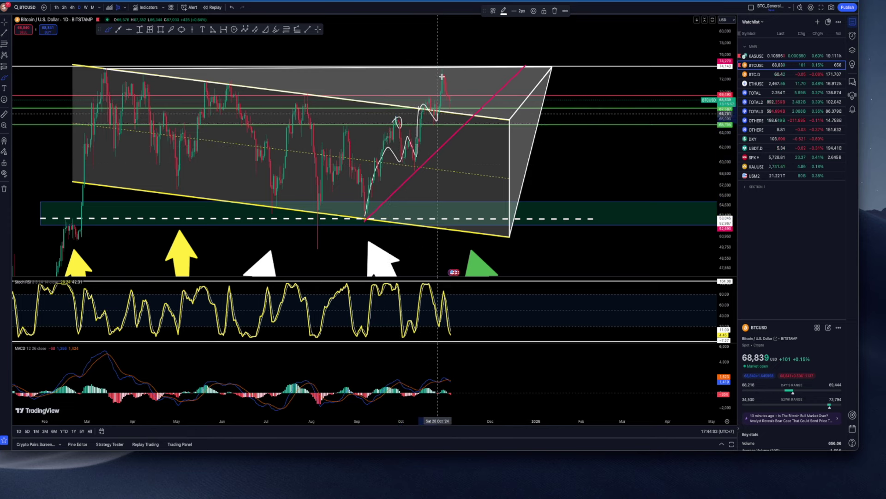
pyautogui.moveTo(441, 77); pyautogui.dragTo(455, 105)
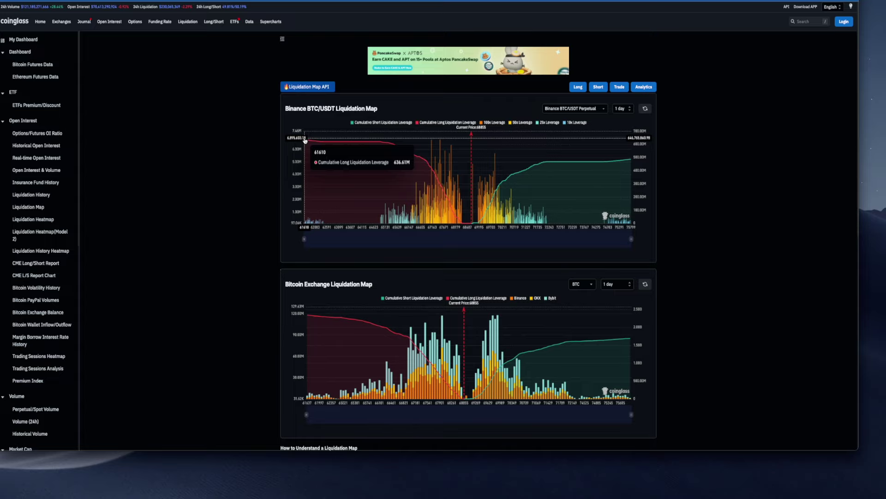
pyautogui.click(623, 108)
pyautogui.click(623, 138)
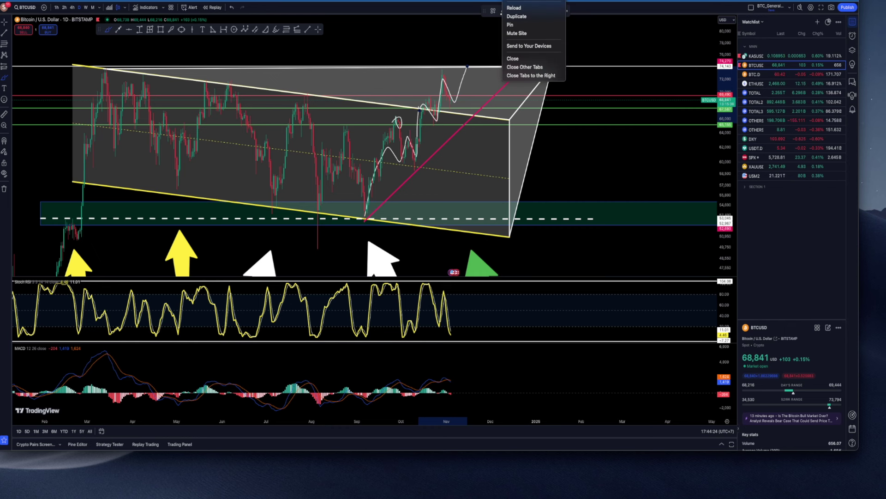
# Undo the projected path and crimson colour, then discard a trial red brush stroke
pyautogui.hotkey('ctrl', 'z')
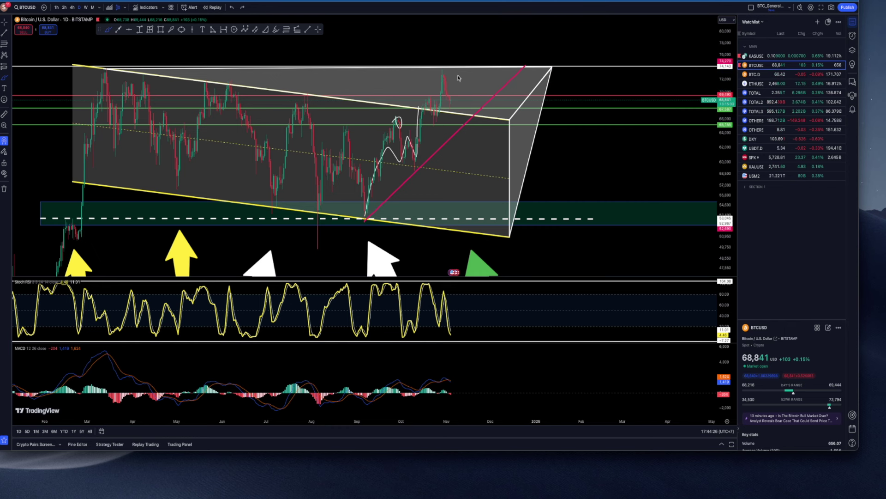
pyautogui.hotkey('ctrl', 'z')
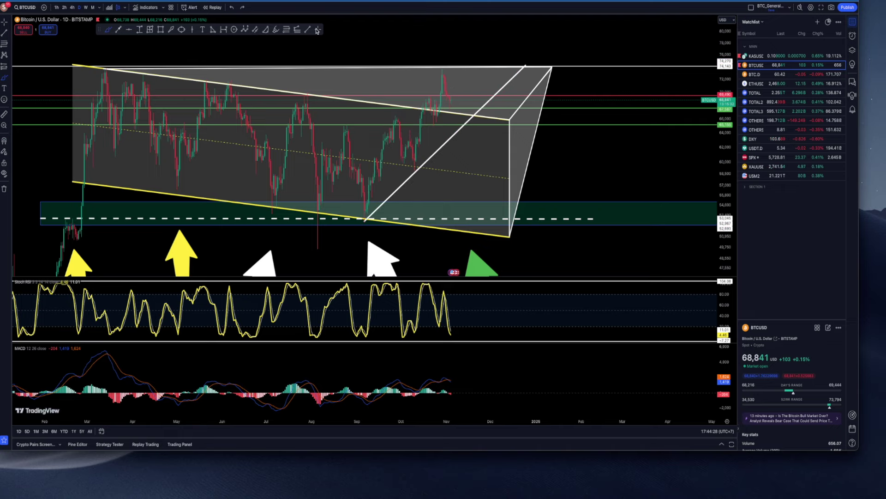
pyautogui.click(108, 29)
pyautogui.moveTo(442, 78); pyautogui.dragTo(451, 108)
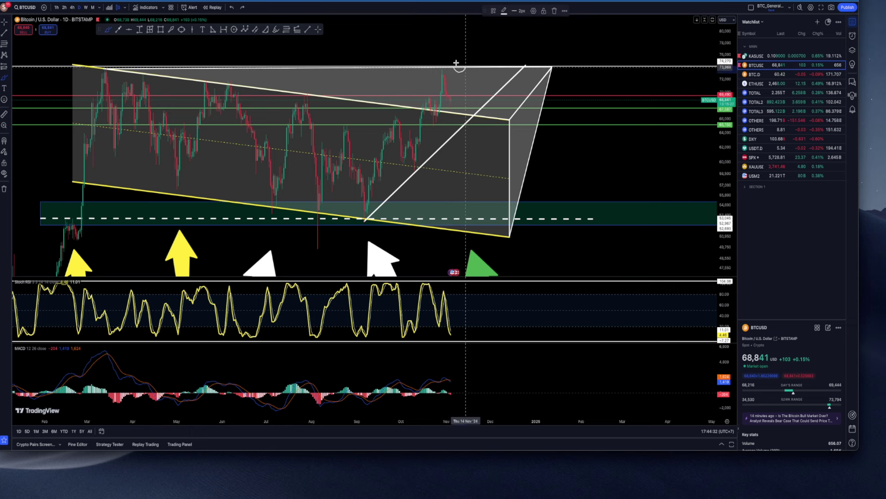
pyautogui.hotkey('ctrl', 'z')
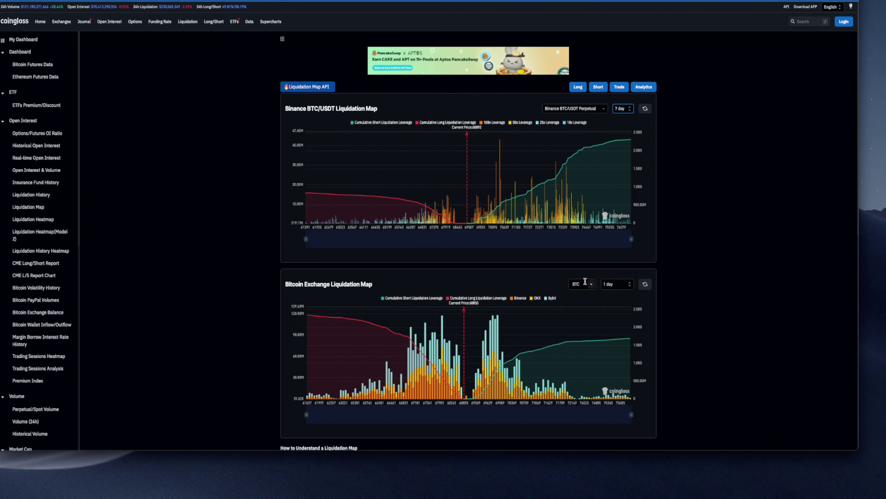
# Change the Bitcoin Exchange Liquidation Map period from 1 day to 30 day
pyautogui.click(581, 285)
pyautogui.click(619, 285)
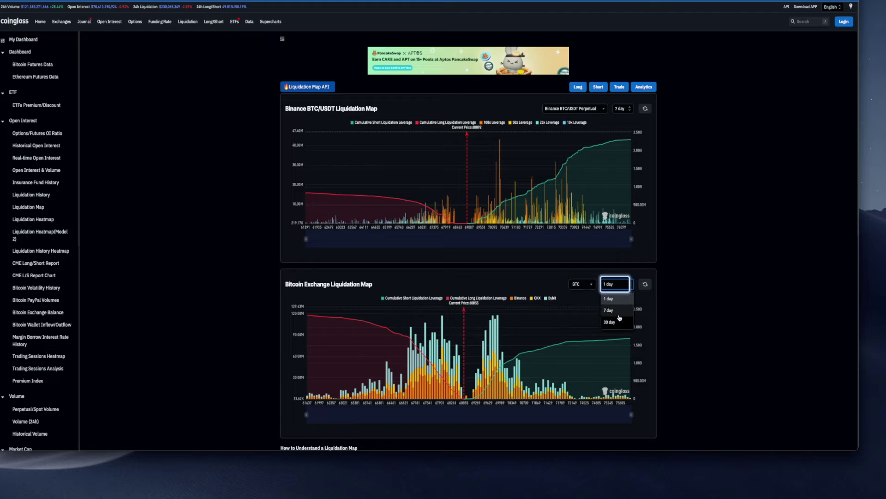
pyautogui.click(610, 322)
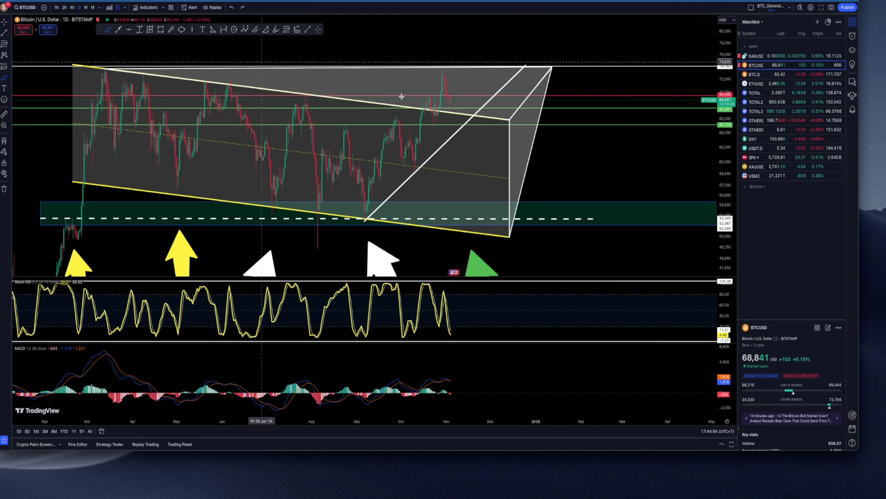
# Delete a trial projection curve and nudge the white trend line slightly up and left
pyautogui.moveTo(452, 103); pyautogui.dragTo(473, 90)
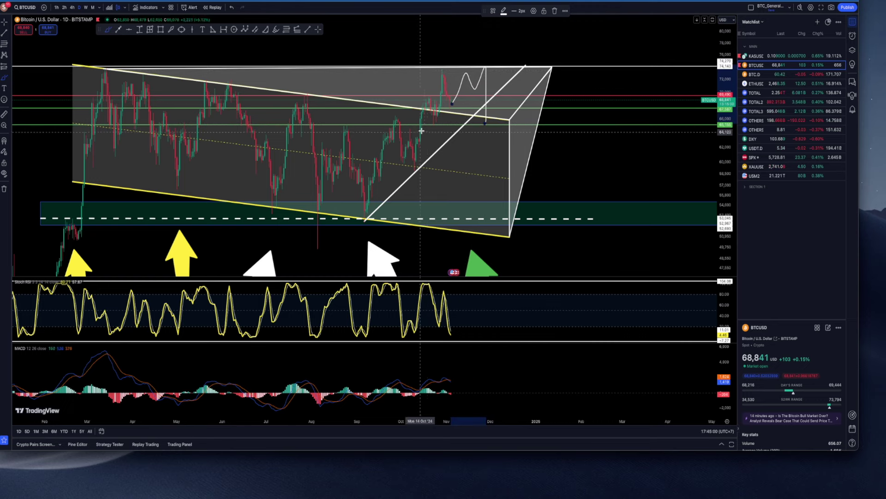
pyautogui.press('Delete')
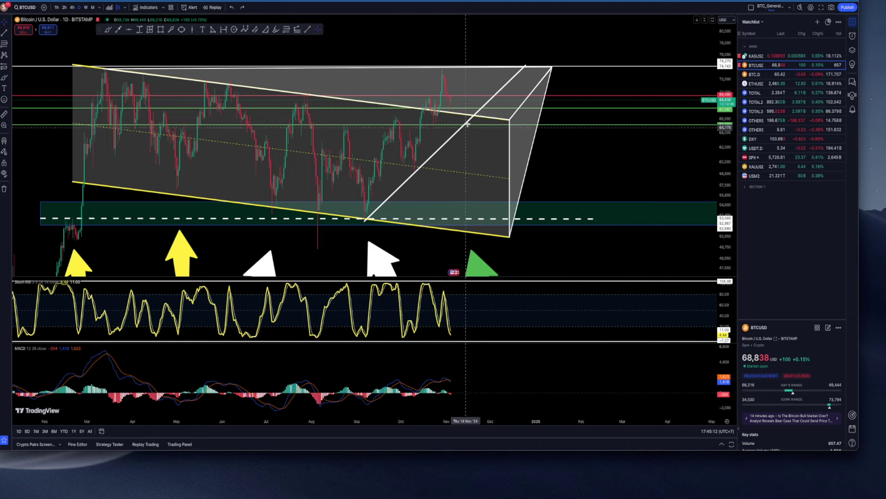
pyautogui.moveTo(498, 92); pyautogui.dragTo(489, 91)
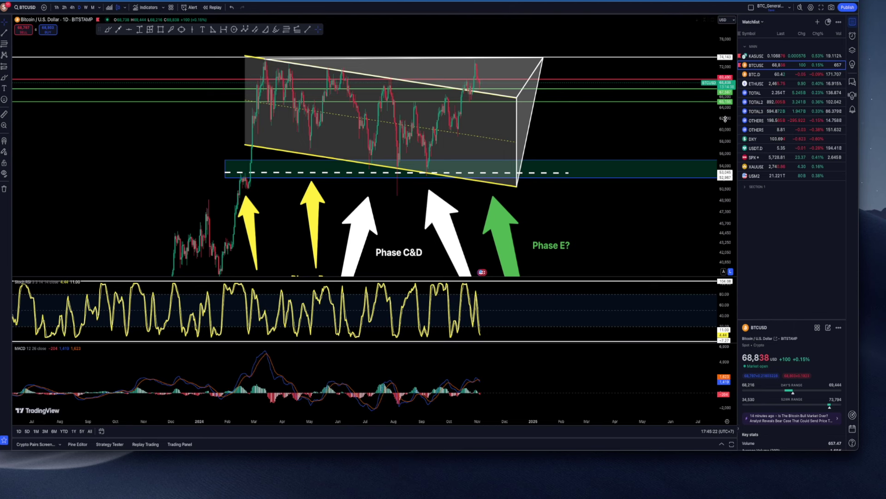
pyautogui.click(757, 77)
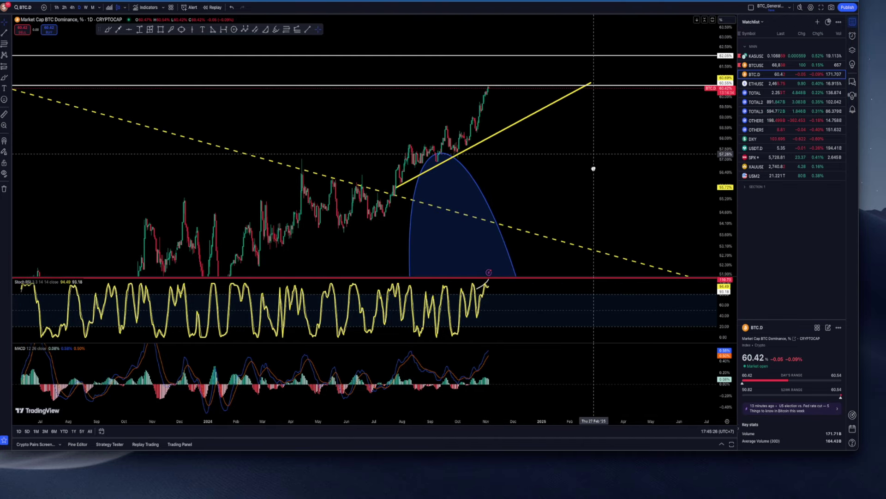
# Zoom and pan the daily BTC.D chart to show the recent dominance candles
pyautogui.scroll(2, 492, 108)
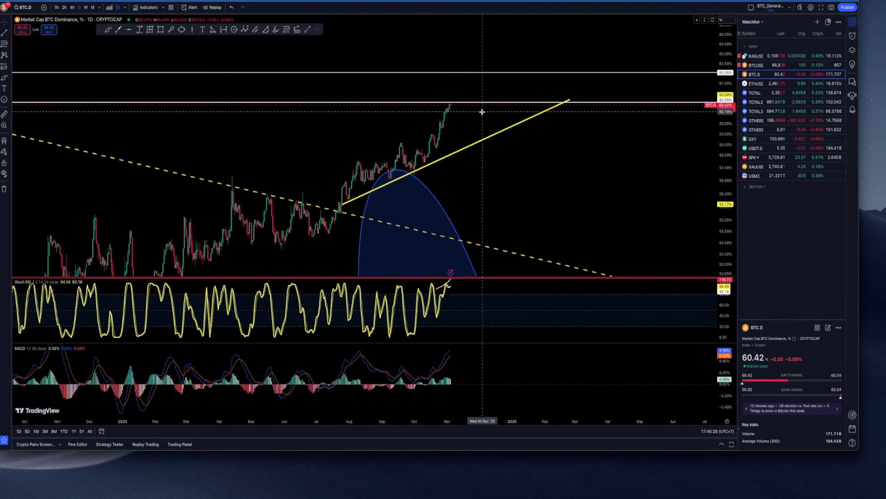
pyautogui.scroll(3, 482, 112)
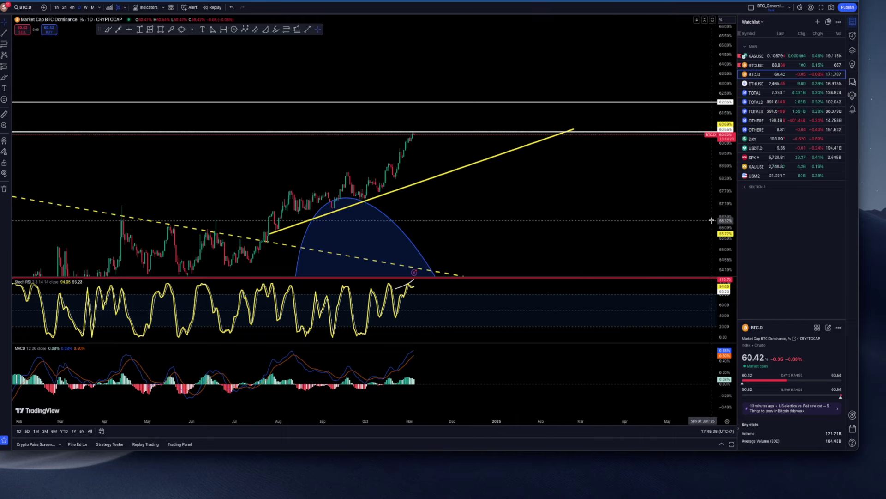
pyautogui.scroll(4, 406, 154)
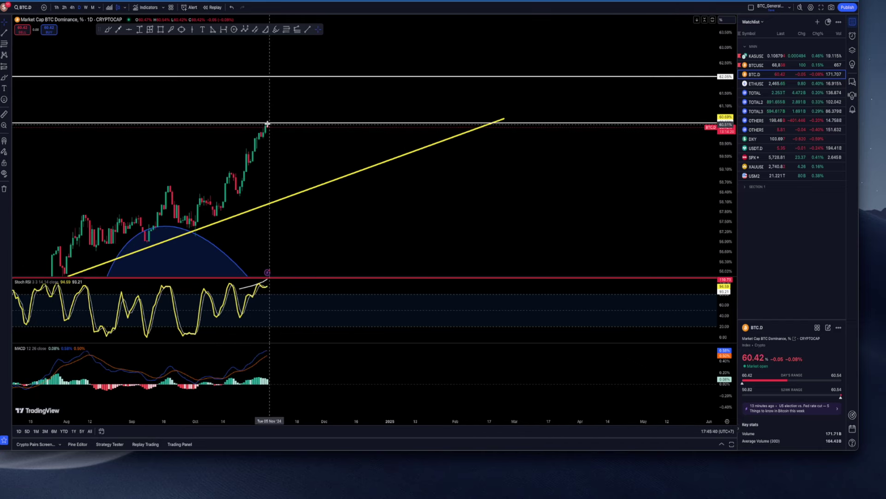
pyautogui.moveTo(360, 205); pyautogui.dragTo(517, 173)
pyautogui.scroll(-5, 517, 174)
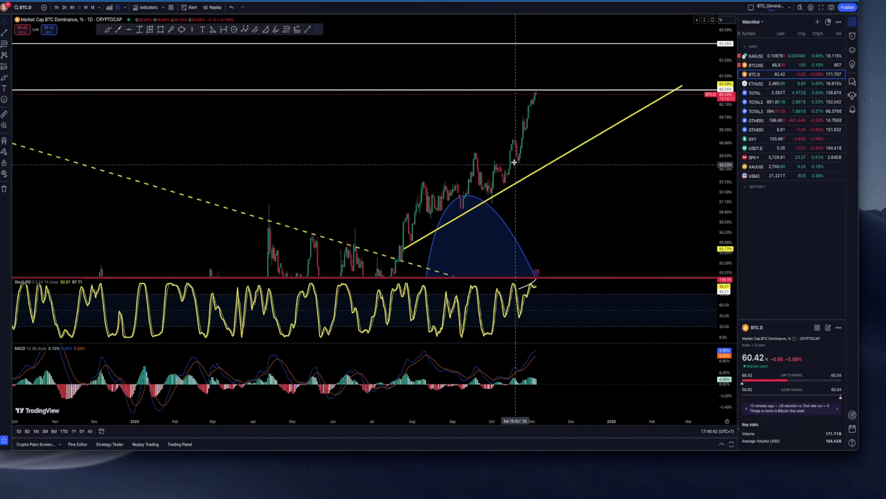
# View BTC dominance on weekly candles with older history and a rescaled MACD, then open KASUSDT
pyautogui.click(85, 7)
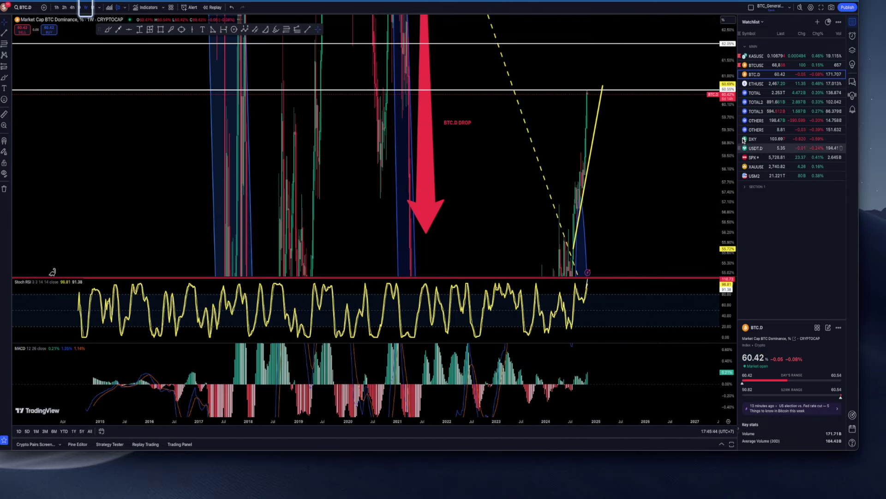
pyautogui.scroll(5, 612, 204)
pyautogui.scroll(-4, 599, 125)
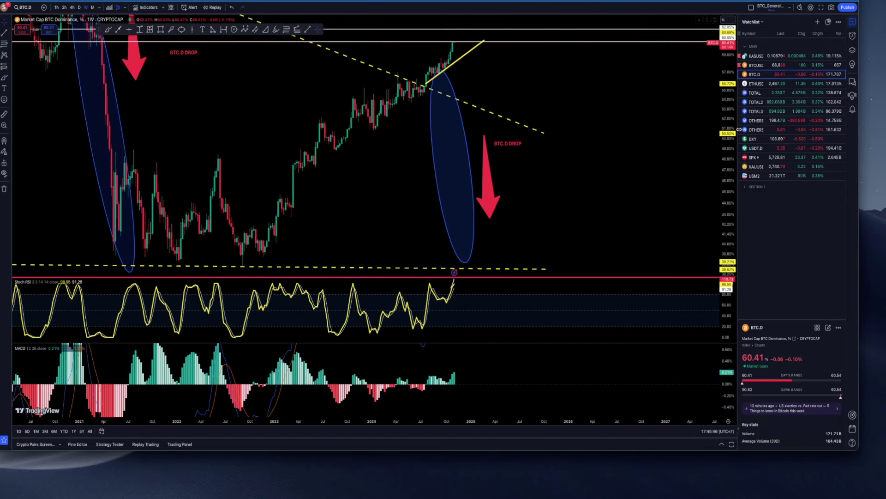
pyautogui.moveTo(661, 182); pyautogui.dragTo(606, 226)
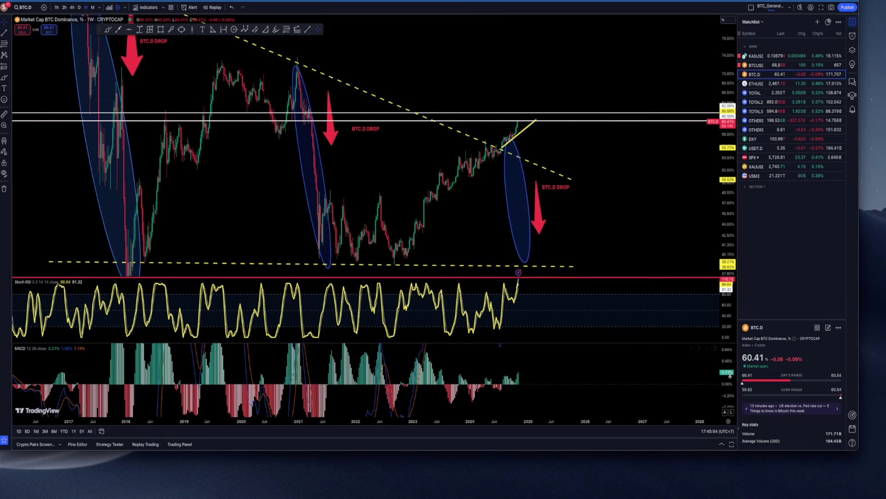
pyautogui.moveTo(731, 382); pyautogui.dragTo(732, 402)
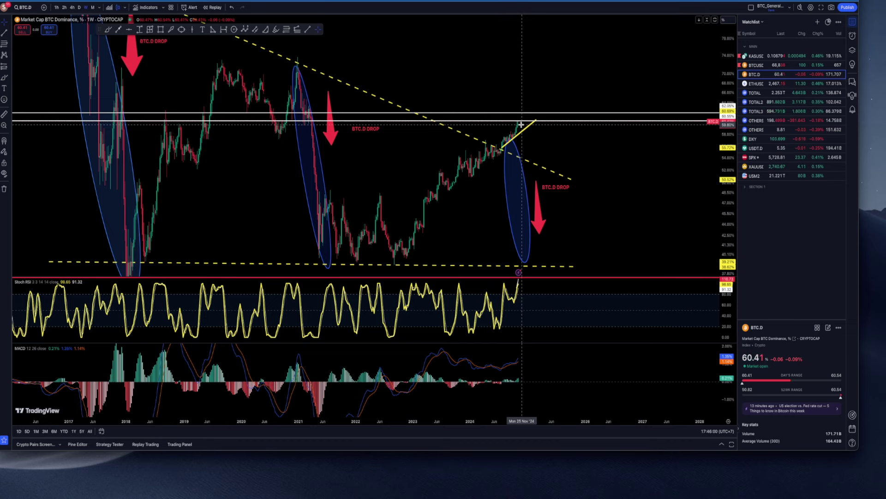
pyautogui.click(756, 56)
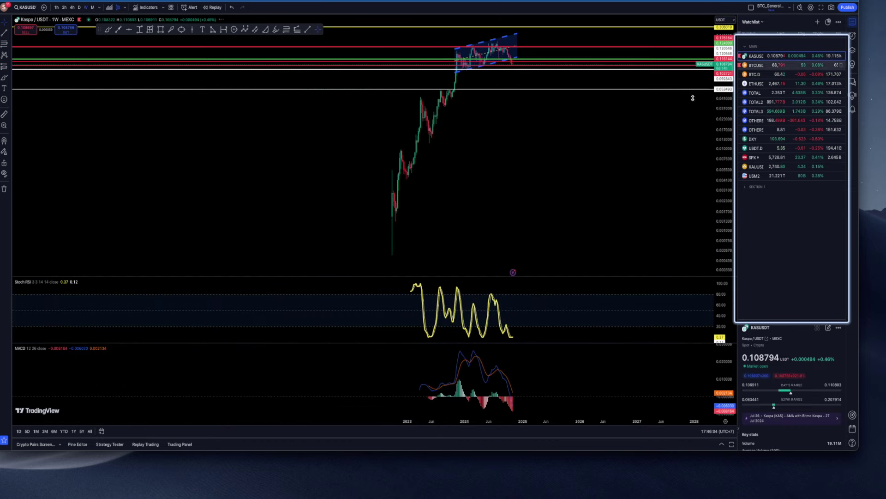
# Show Kaspa/USDT on daily candles, panned and zoomed to the channel and latest candles
pyautogui.scroll(5, 422, 138)
pyautogui.press('d')
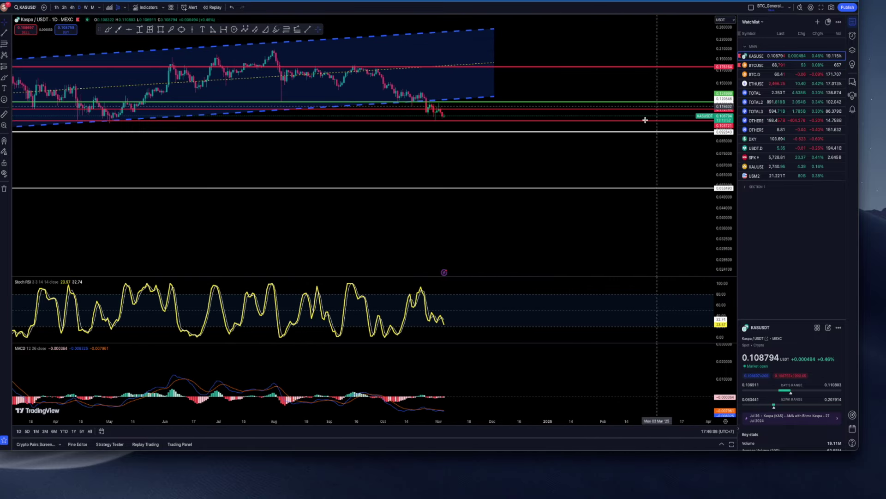
pyautogui.scroll(-8, 588, 184)
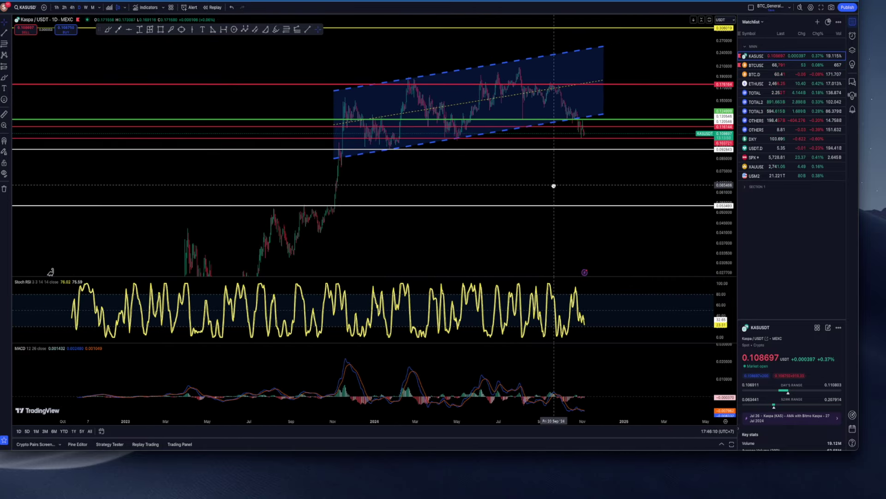
pyautogui.moveTo(554, 186); pyautogui.dragTo(542, 195)
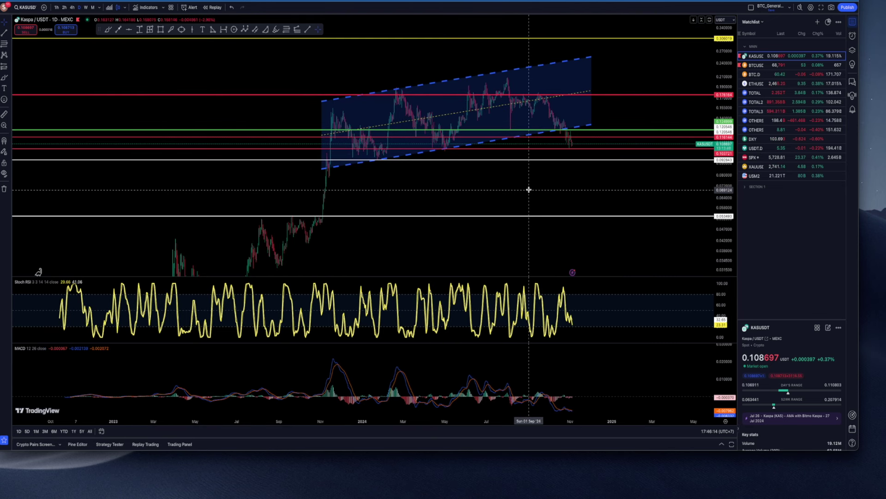
pyautogui.moveTo(527, 190); pyautogui.dragTo(650, 206)
pyautogui.scroll(3, 475, 194)
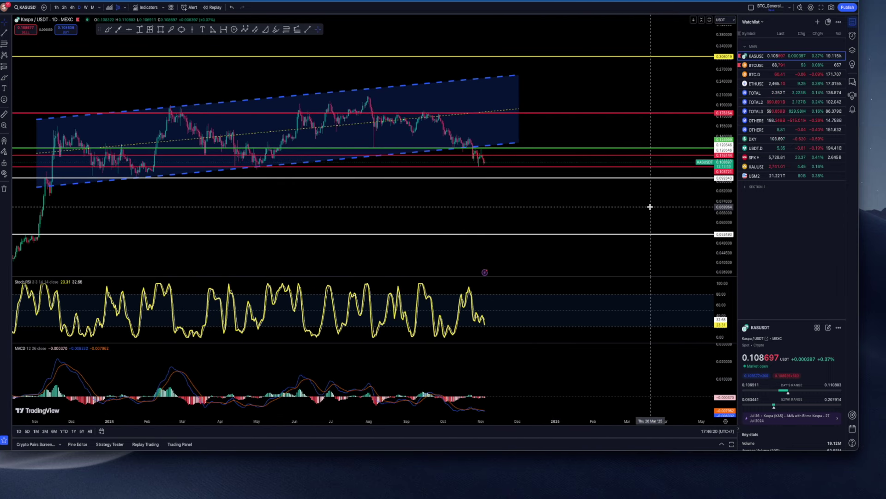
pyautogui.scroll(3, 540, 174)
pyautogui.moveTo(650, 207); pyautogui.dragTo(600, 235)
pyautogui.scroll(2, 492, 190)
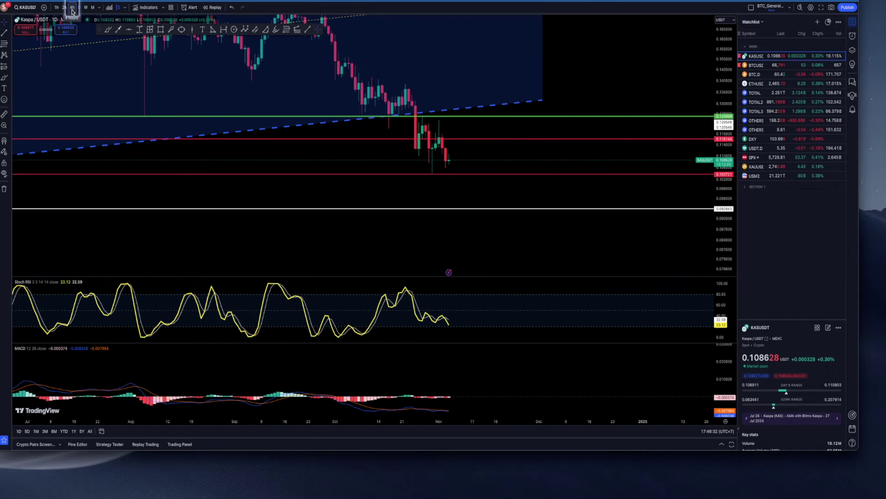
# Switch to 4-hour candles zoomed on the channel breakdown and start a trend line at the 23 Oct high
pyautogui.click(72, 8)
pyautogui.scroll(-2, 413, 151)
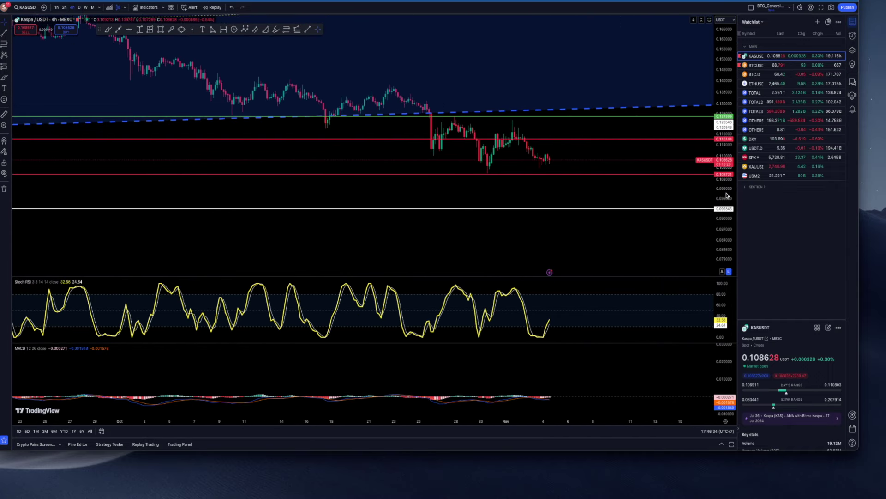
pyautogui.moveTo(726, 196); pyautogui.dragTo(548, 271)
pyautogui.moveTo(554, 129); pyautogui.dragTo(516, 151)
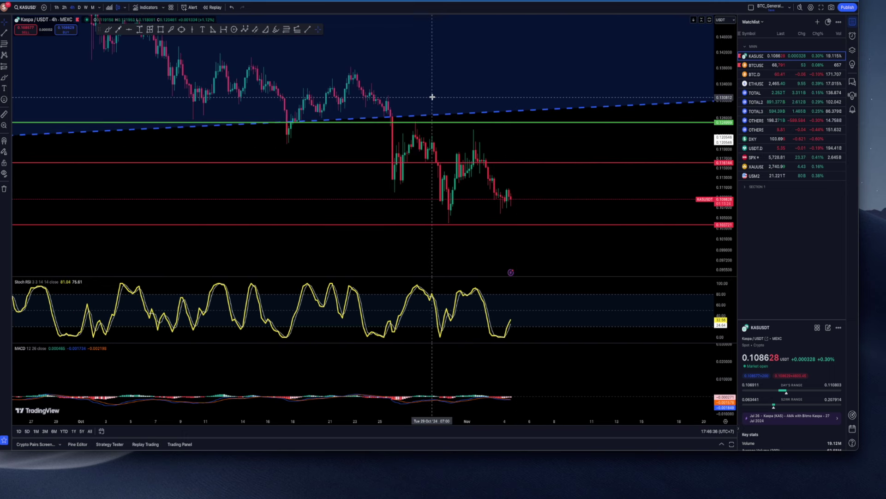
pyautogui.click(357, 71)
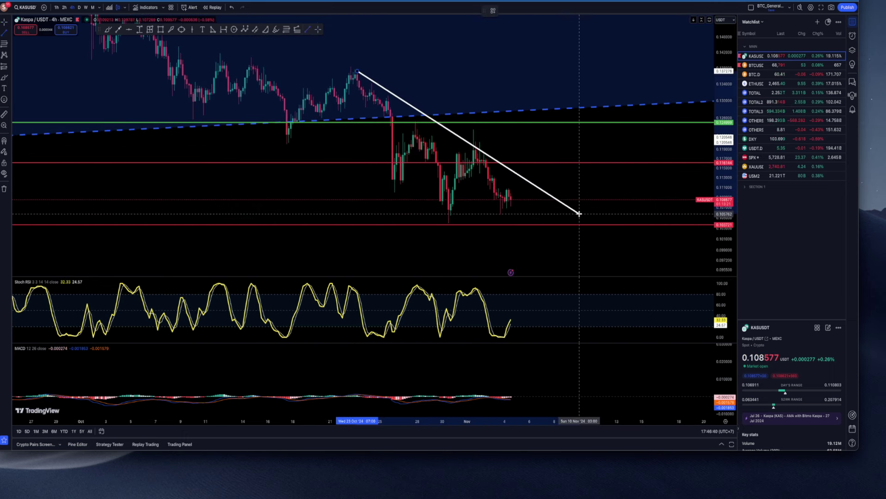
# Finish the falling trend line and draw a parallel lower line forming a descending channel
pyautogui.click(600, 227)
pyautogui.moveTo(600, 188); pyautogui.dragTo(613, 166)
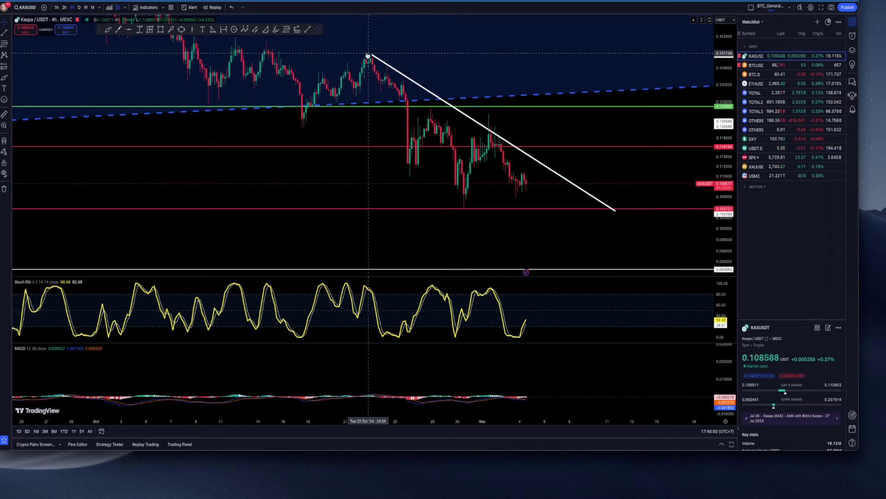
pyautogui.click(308, 29)
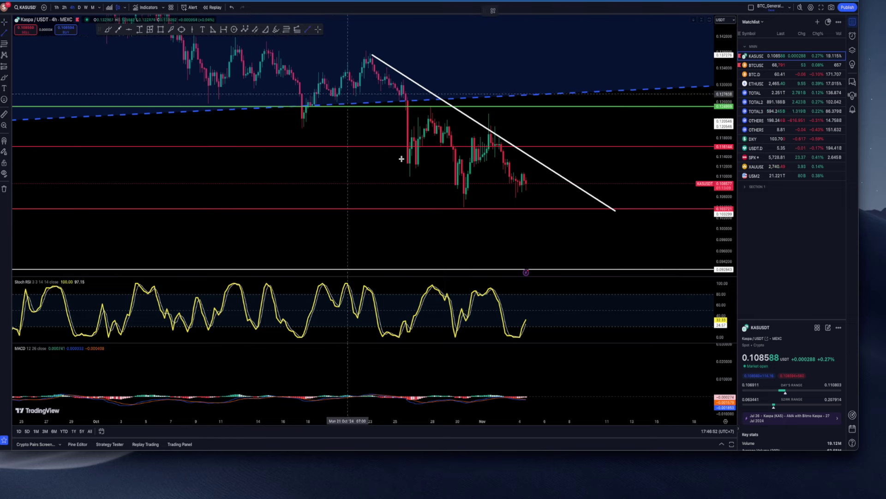
pyautogui.click(339, 103)
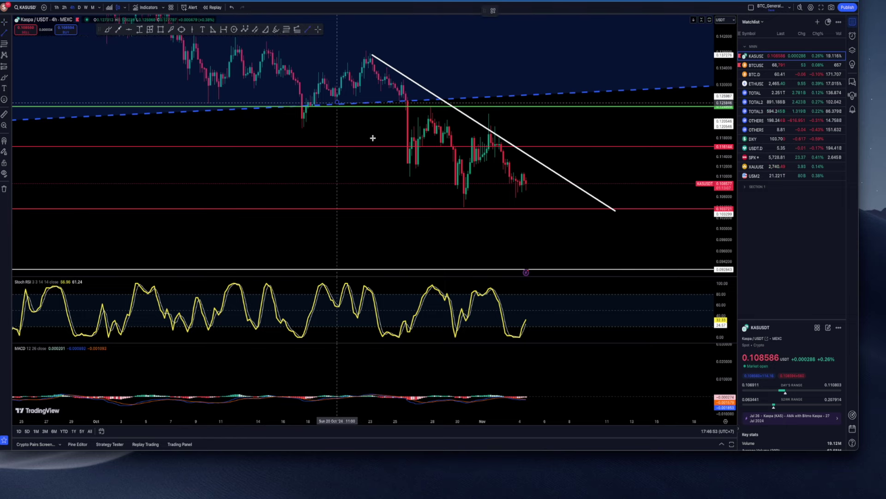
pyautogui.click(522, 233)
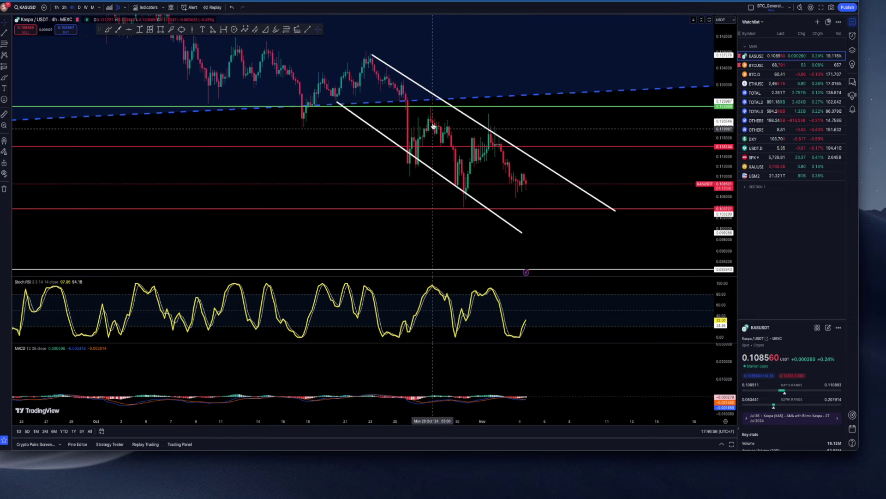
# Sketch a projected zigzag path inside the channel, discard it, and switch to Coinglass
pyautogui.click(108, 29)
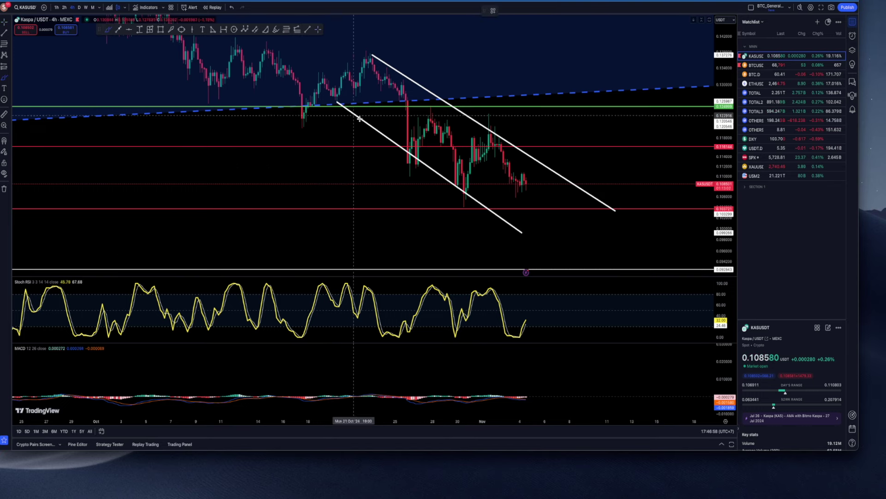
pyautogui.click(405, 98)
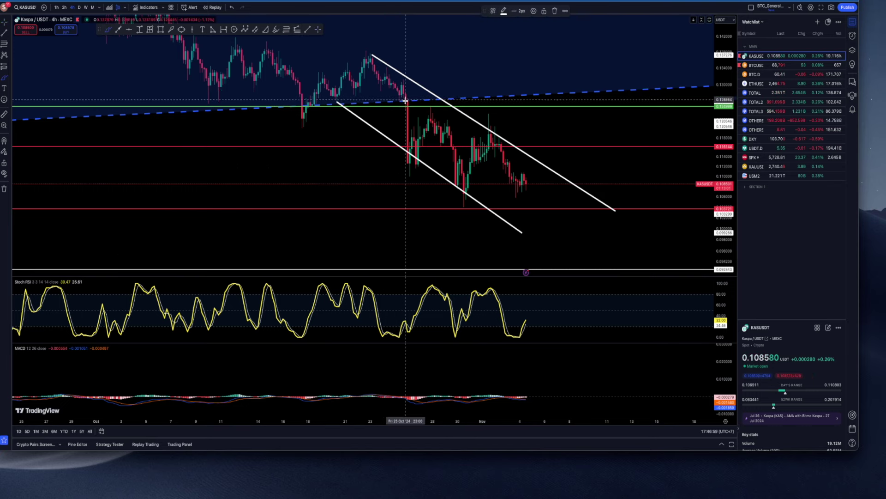
pyautogui.click(408, 156)
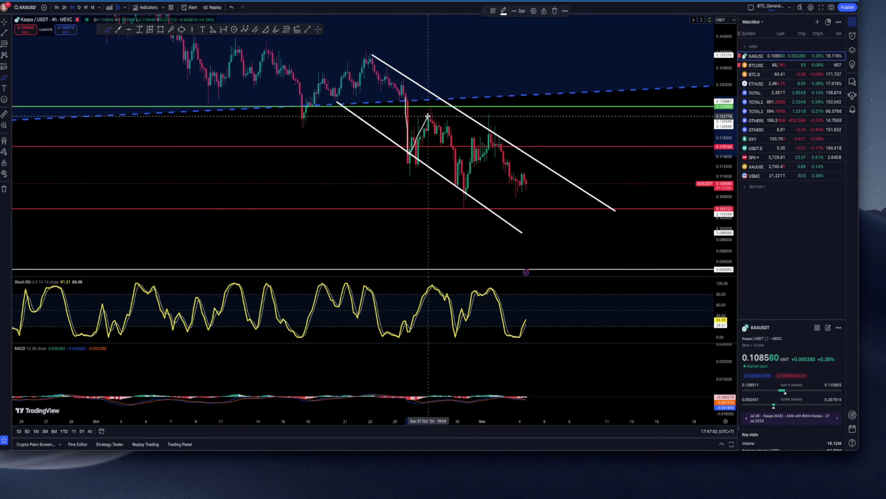
pyautogui.click(428, 116)
pyautogui.click(464, 185)
pyautogui.click(497, 131)
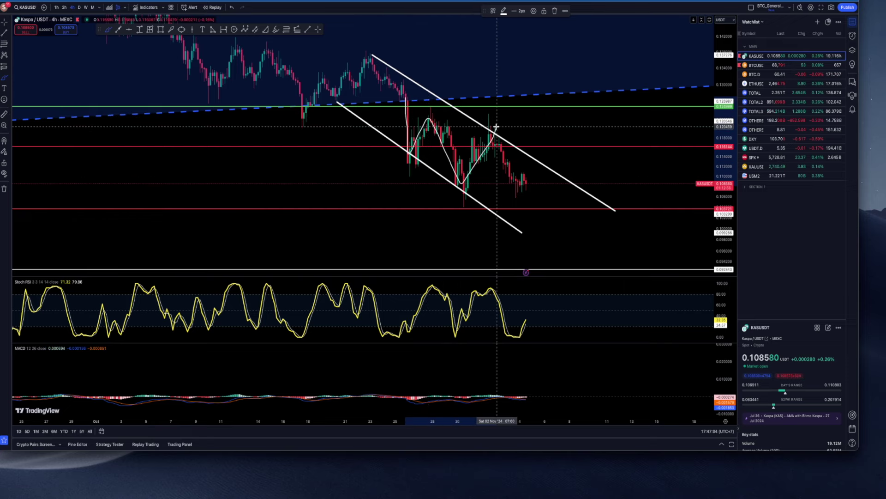
pyautogui.click(522, 187)
pyautogui.click(536, 164)
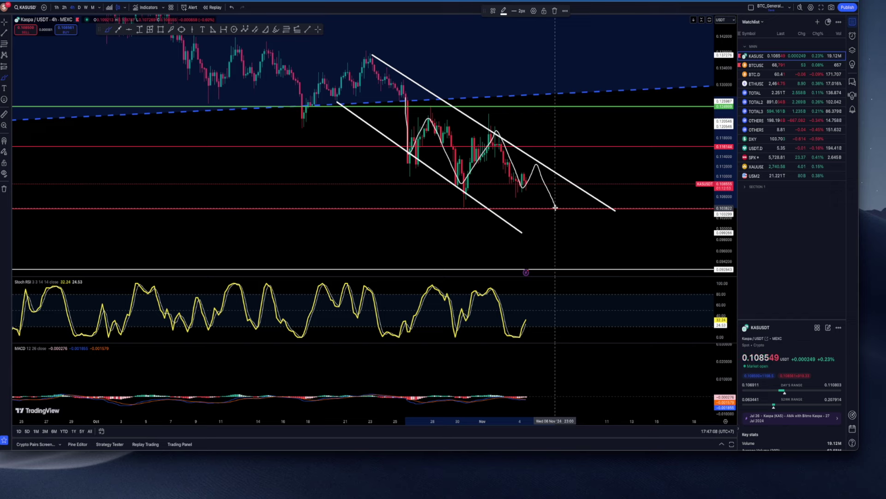
pyautogui.press('Escape')
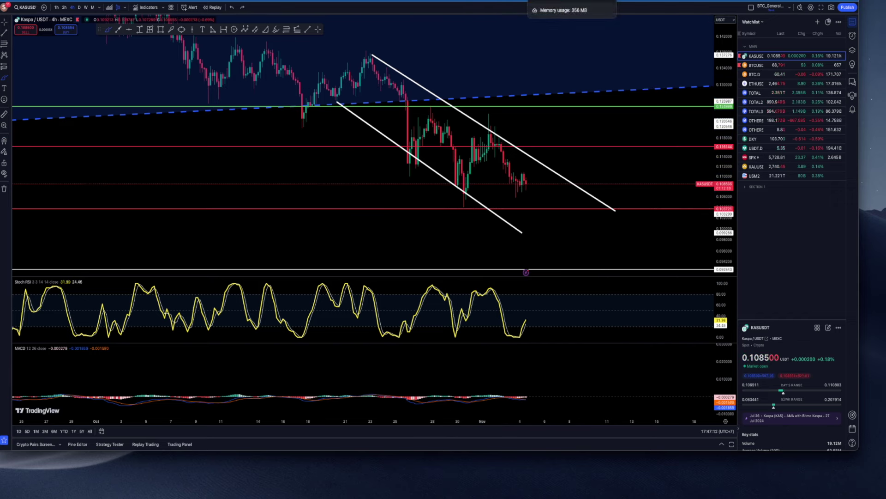
pyautogui.hotkey('ctrl', 'Tab')
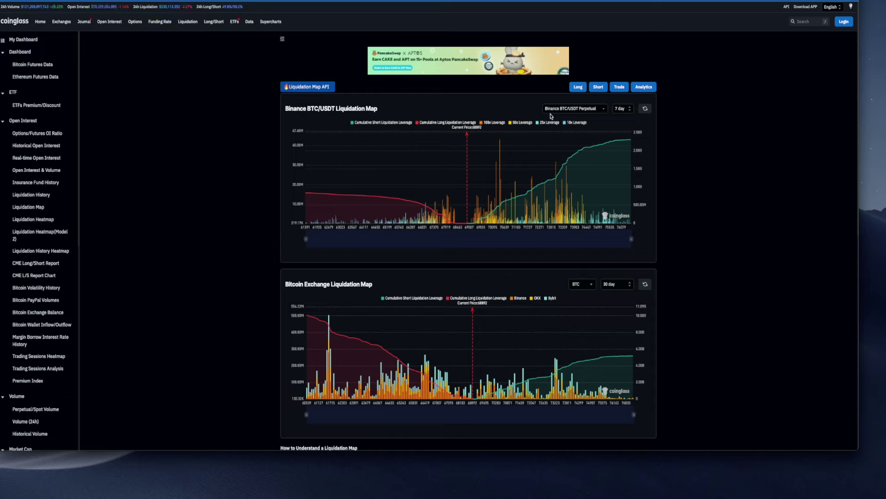
# Set the upper liquidation map to the Bybit KAS/USDT Perpetual pair
pyautogui.click(552, 110)
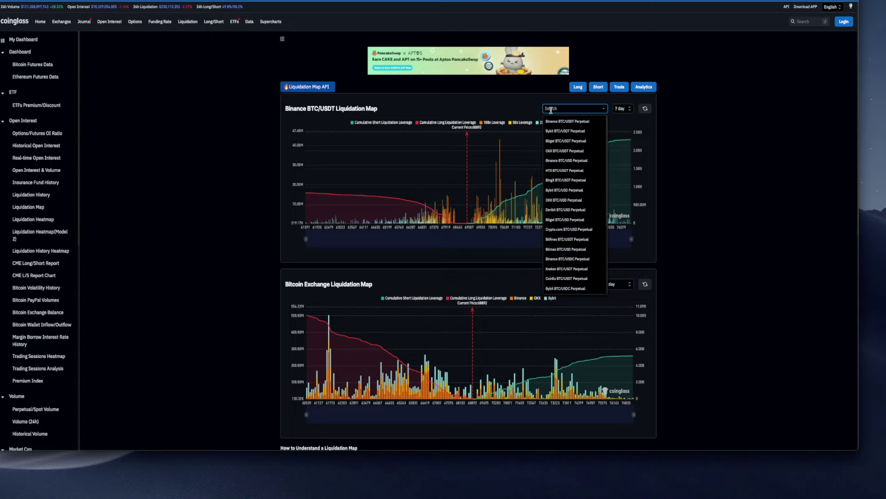
pyautogui.write('kas')
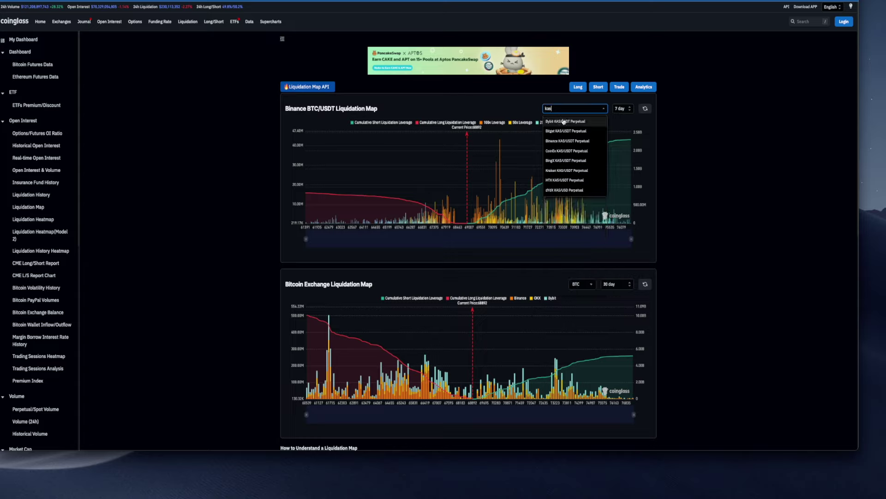
pyautogui.click(572, 122)
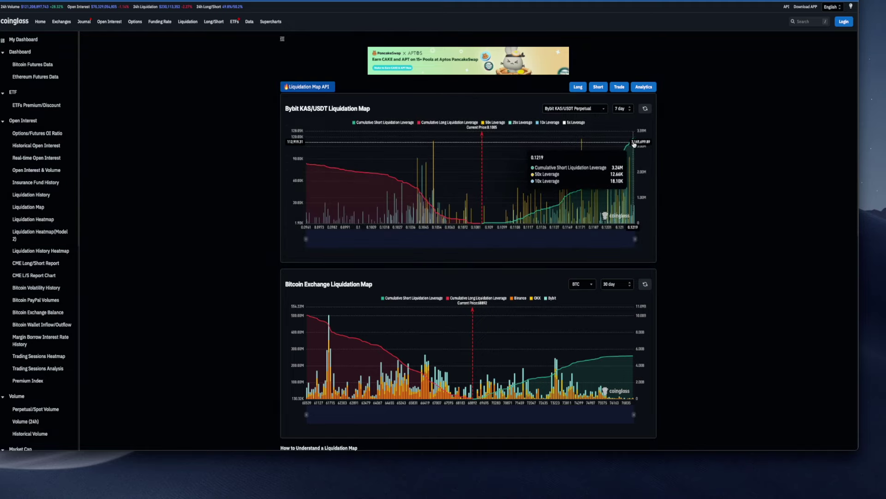
pyautogui.moveTo(635, 144)
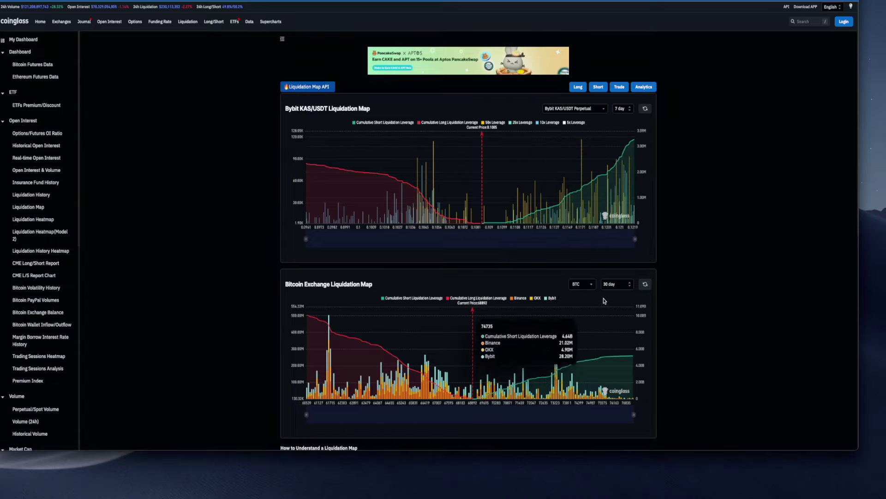
# Set the lower exchange liquidation map to KAS, then go to the Liquidation Heatmap page
pyautogui.click(579, 285)
pyautogui.write('kas')
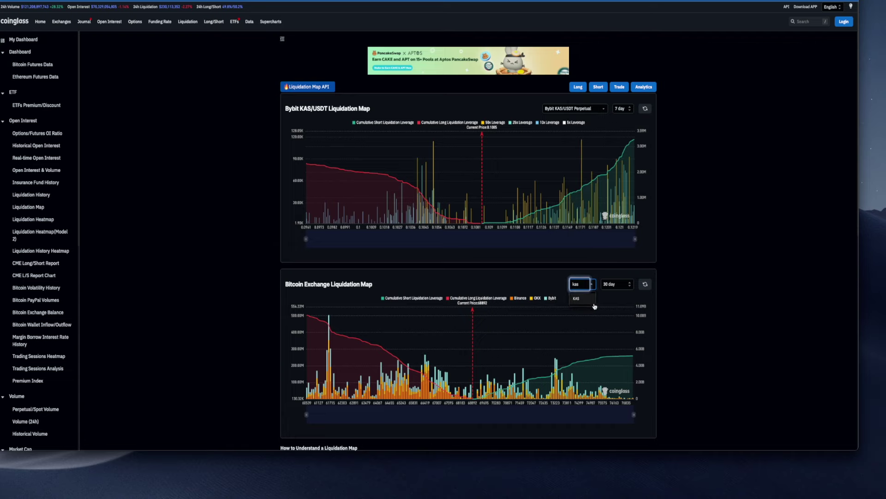
pyautogui.click(591, 298)
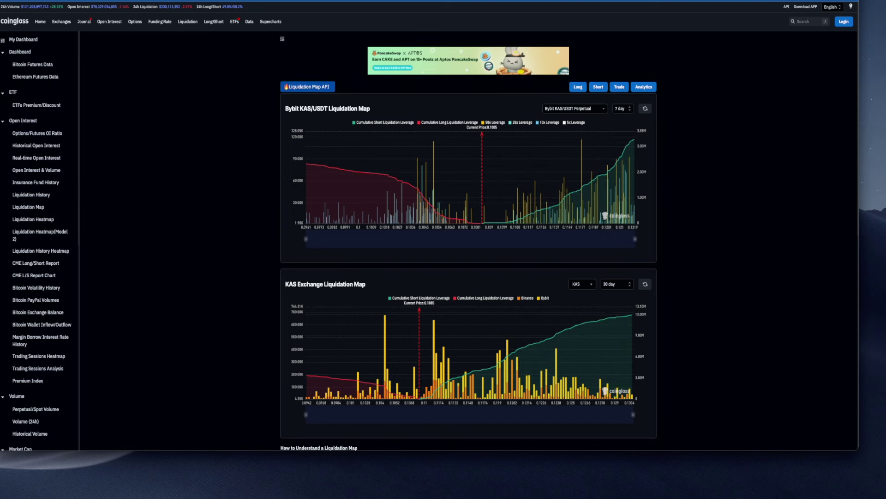
pyautogui.click(560, 133)
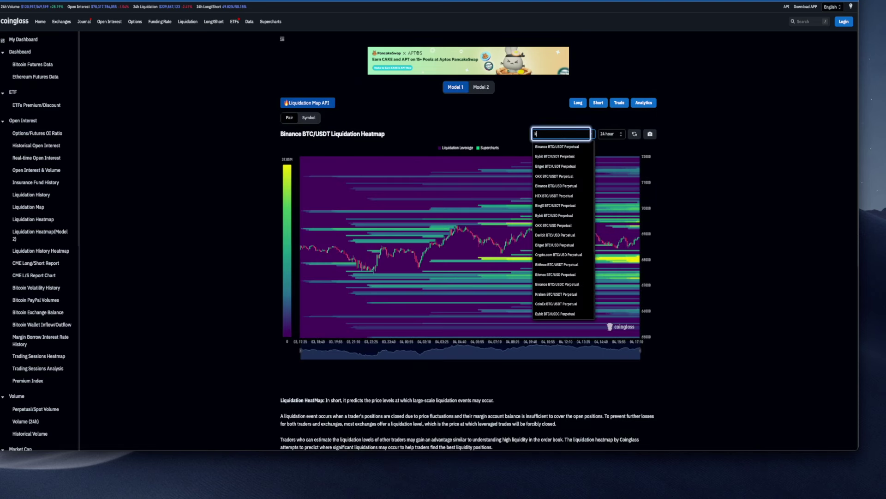
# Show the heatmap for Binance KAS/USDT Perpetual with the time range changed from 24 hour to 1 month
pyautogui.write('kas')
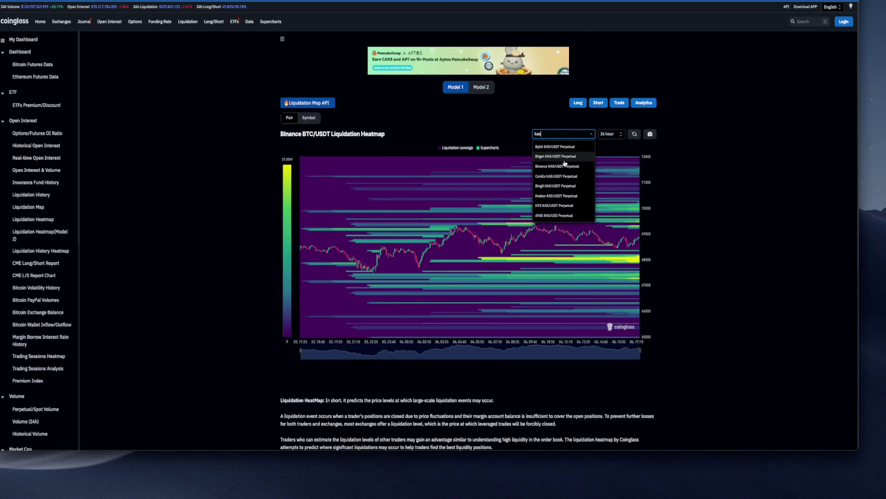
pyautogui.click(565, 167)
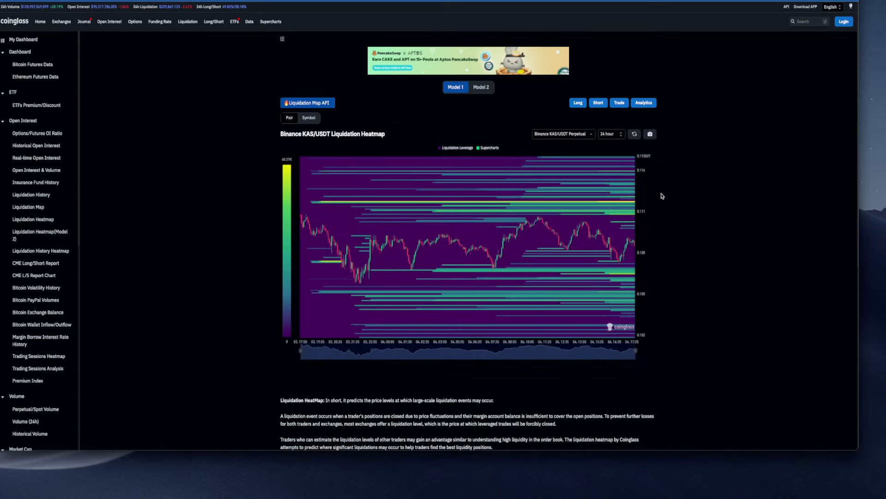
pyautogui.moveTo(635, 275)
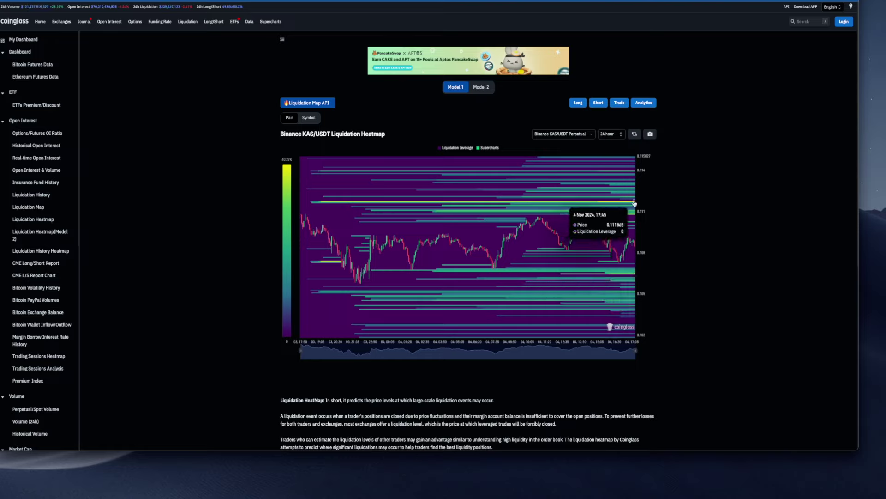
pyautogui.click(618, 134)
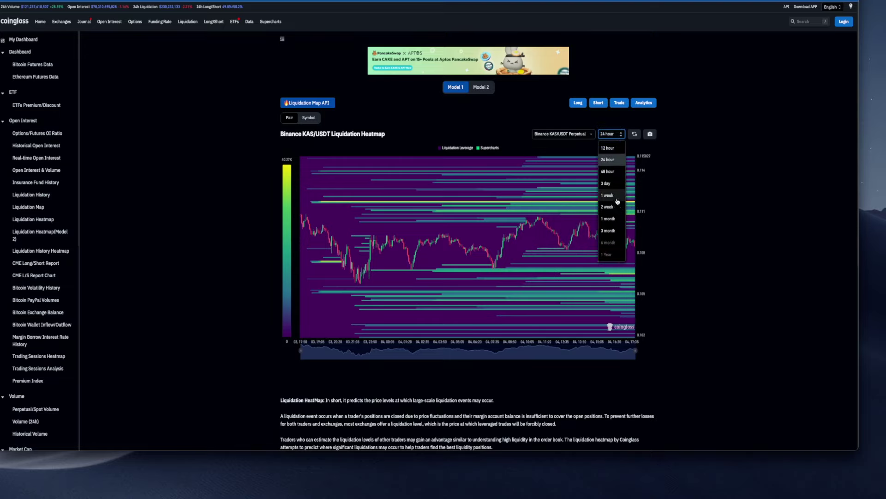
pyautogui.click(619, 220)
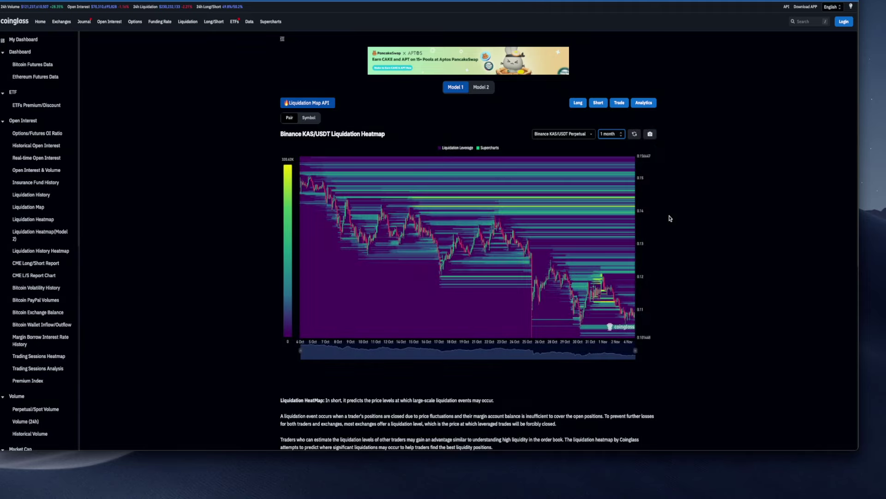
pyautogui.moveTo(634, 209)
# Return to the TradingView Kaspa chart, drawing a freehand projection stroke and undoing it
pyautogui.press('super+Tab')
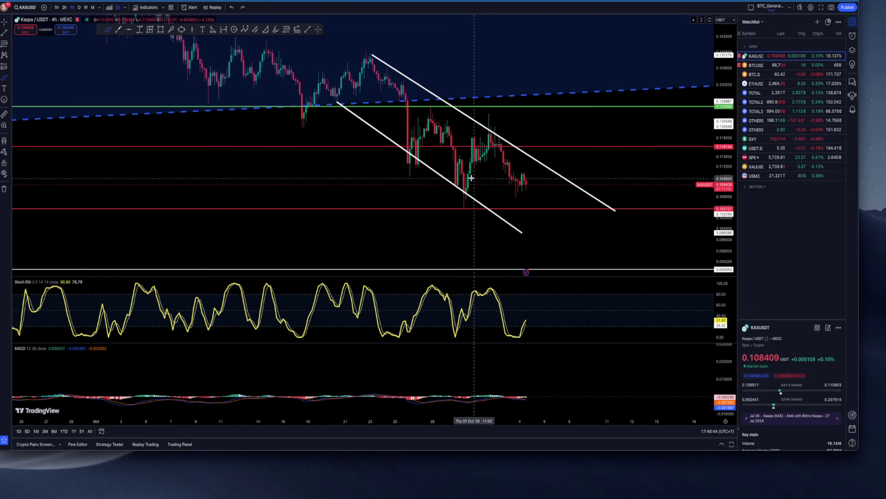
pyautogui.moveTo(543, 226); pyautogui.dragTo(509, 210)
pyautogui.hotkey('ctrl', 'z')
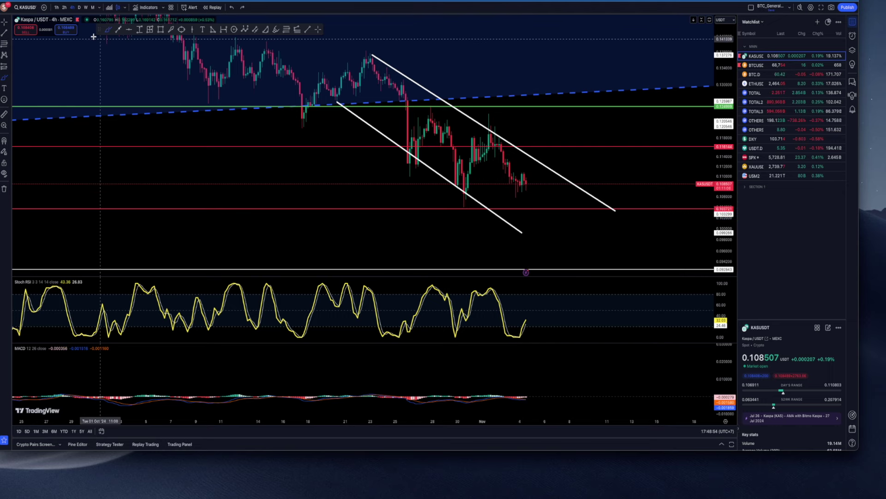
# Measure the latest Kaspa price drop, dismiss the measurement, and bring up the TOTAL chart
pyautogui.press('shift')
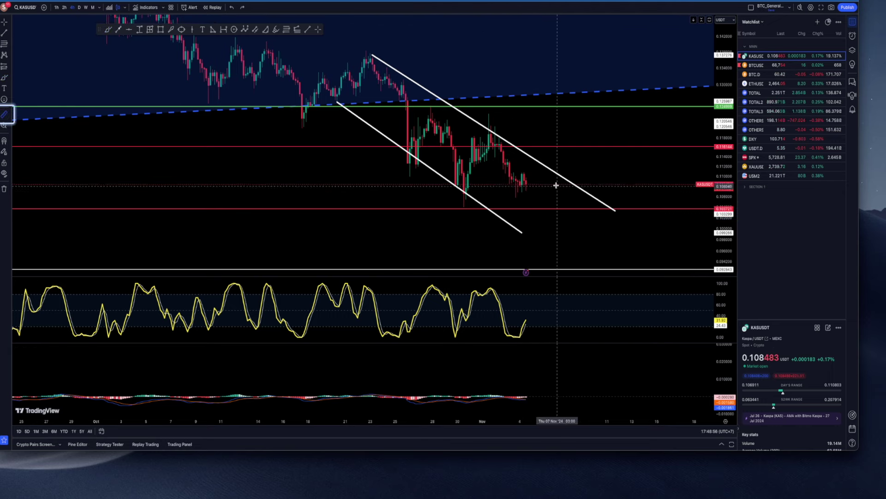
pyautogui.click(544, 184)
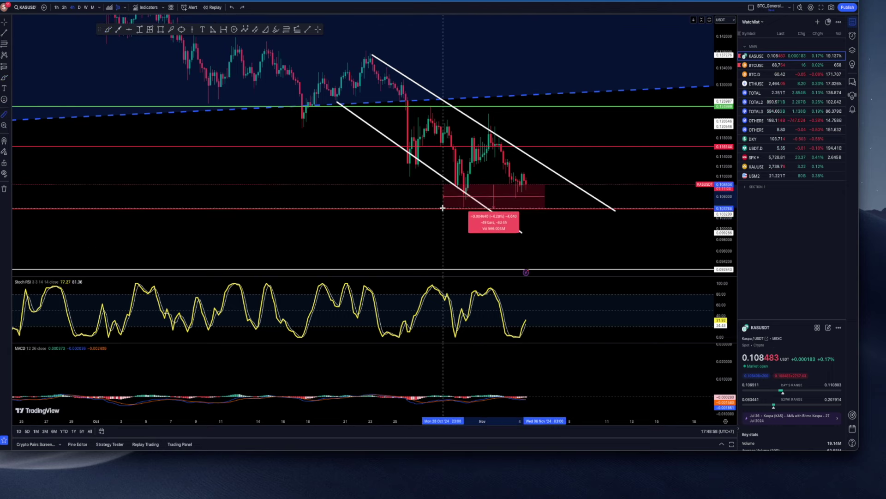
pyautogui.click(443, 208)
pyautogui.click(583, 226)
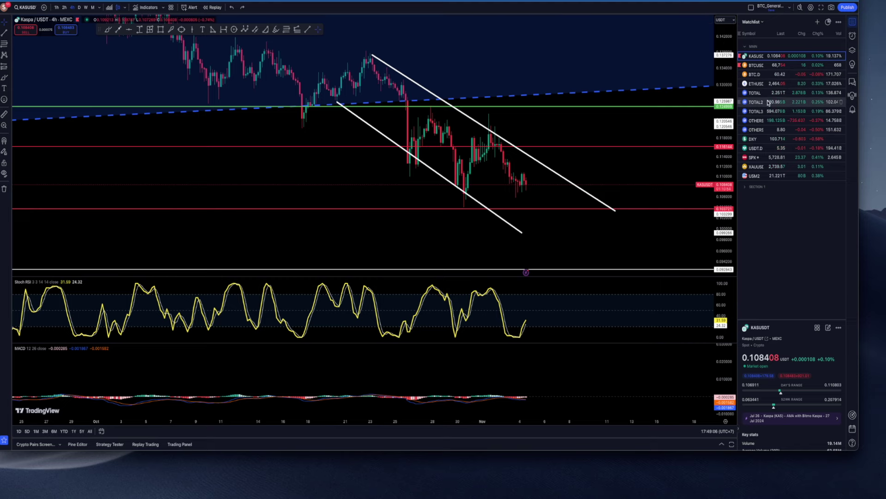
pyautogui.click(755, 92)
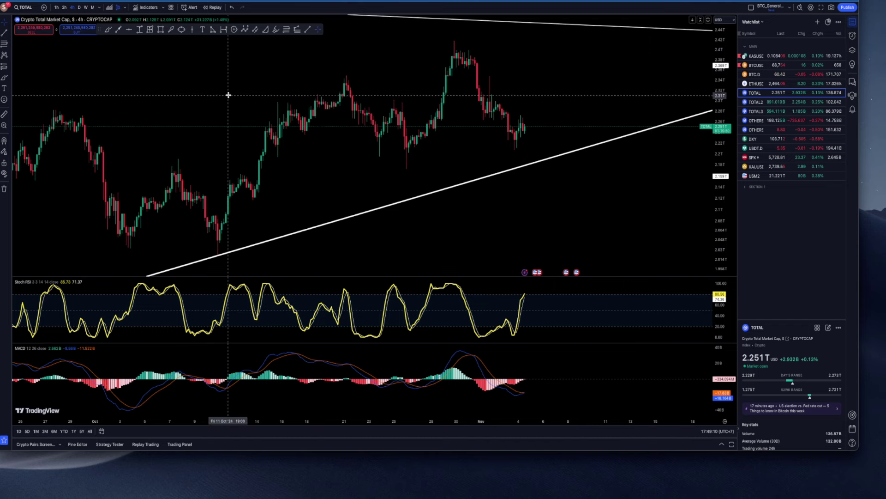
# Put TOTAL on daily candles, zoomed out and panned to centre the wedge pattern
pyautogui.click(79, 8)
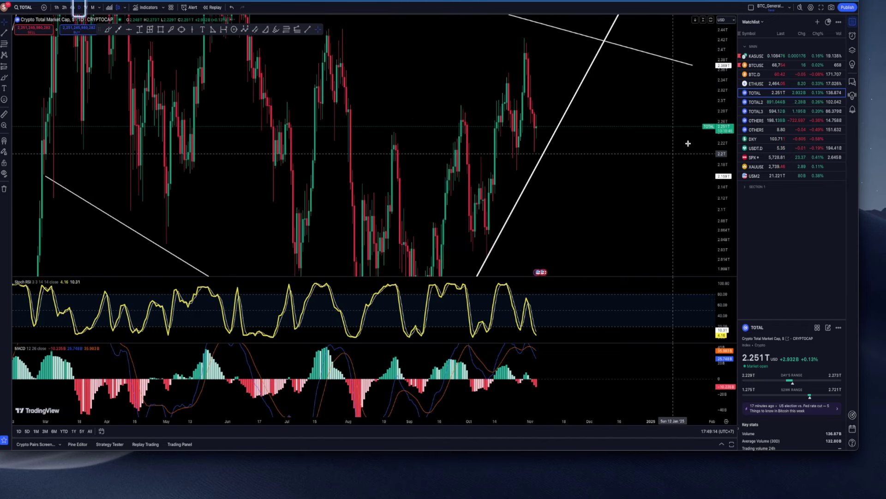
pyautogui.scroll(-5, 688, 143)
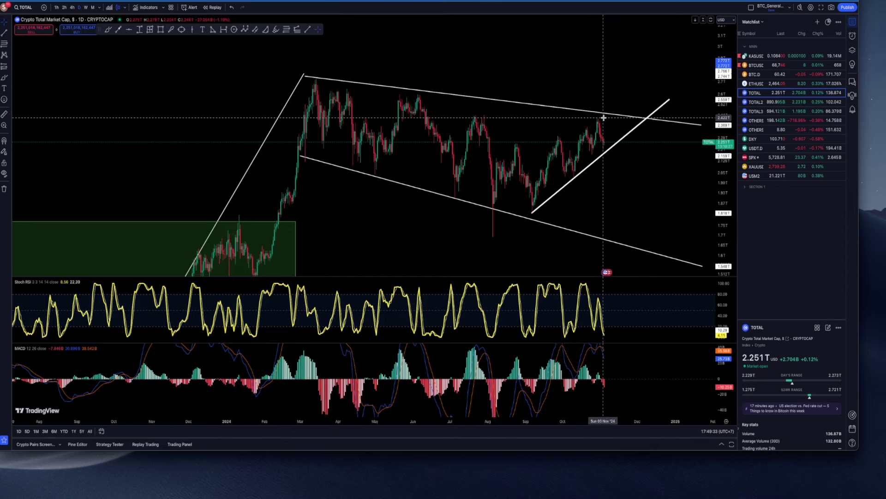
pyautogui.scroll(-6, 418, 84)
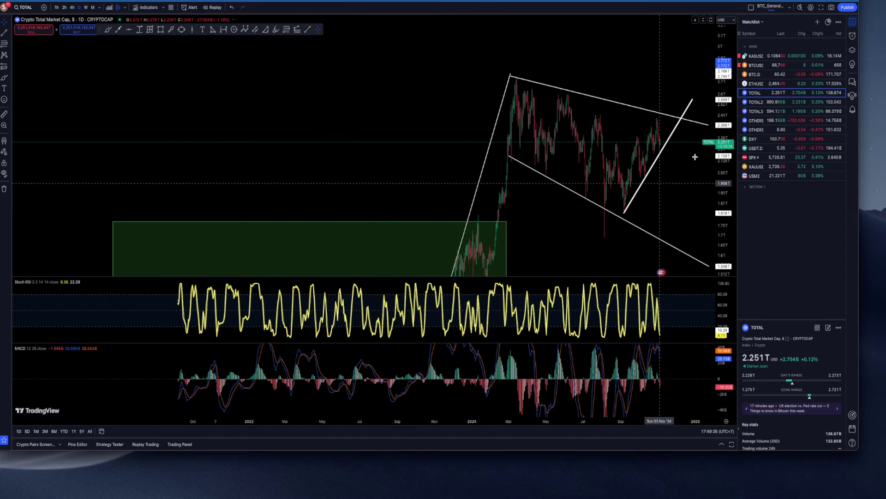
pyautogui.moveTo(718, 203); pyautogui.dragTo(717, 235)
pyautogui.scroll(-2, 489, 139)
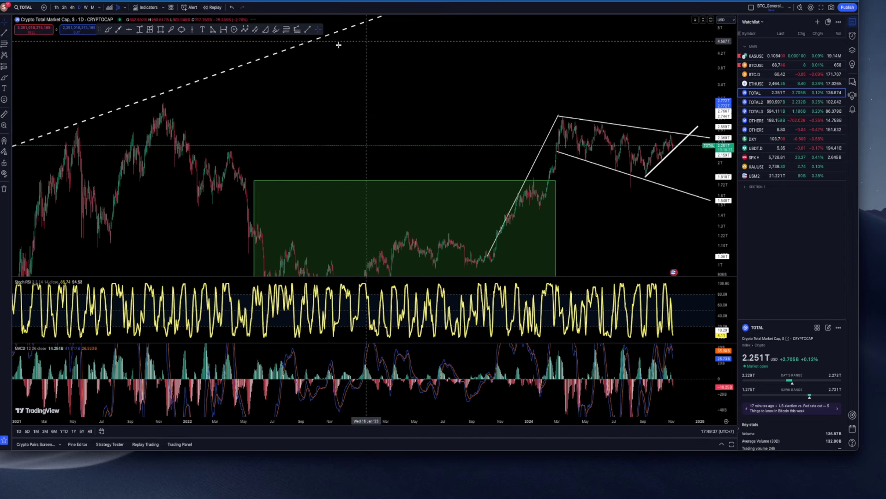
pyautogui.moveTo(587, 244); pyautogui.dragTo(467, 210)
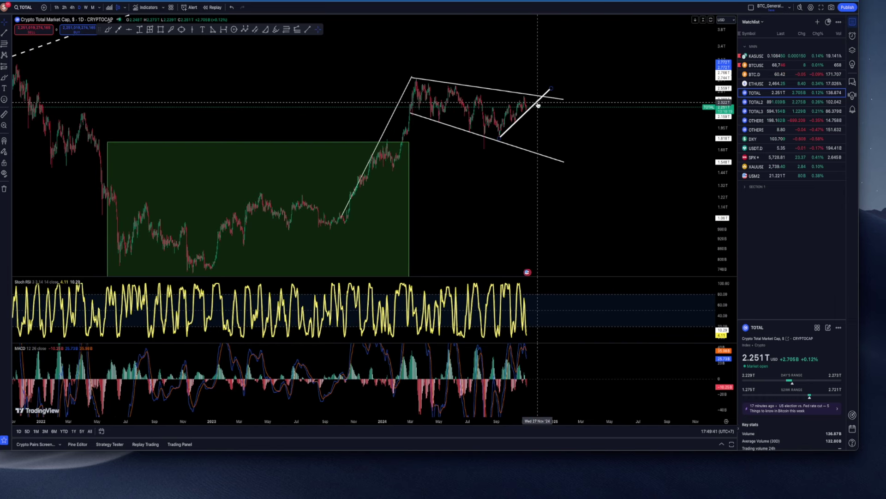
# Delete the extra rising trend line inside the TOTAL wedge
pyautogui.moveTo(538, 104); pyautogui.dragTo(576, 123)
pyautogui.press('Delete')
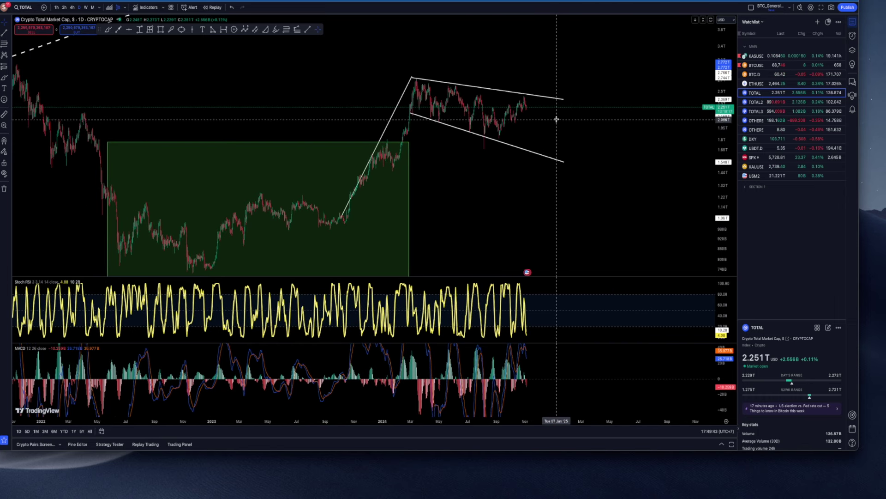
pyautogui.scroll(3, 566, 122)
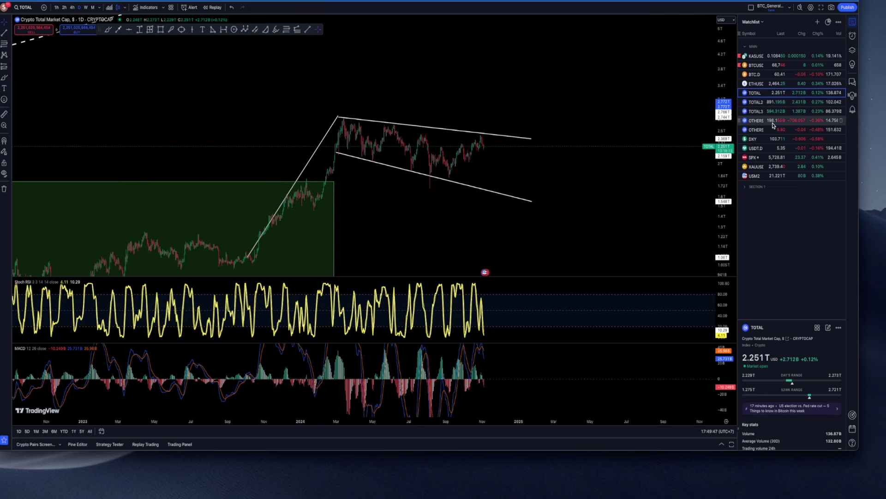
# Open TOTAL3 with its descending triangle, drawing a test line to support and undoing it
pyautogui.click(757, 112)
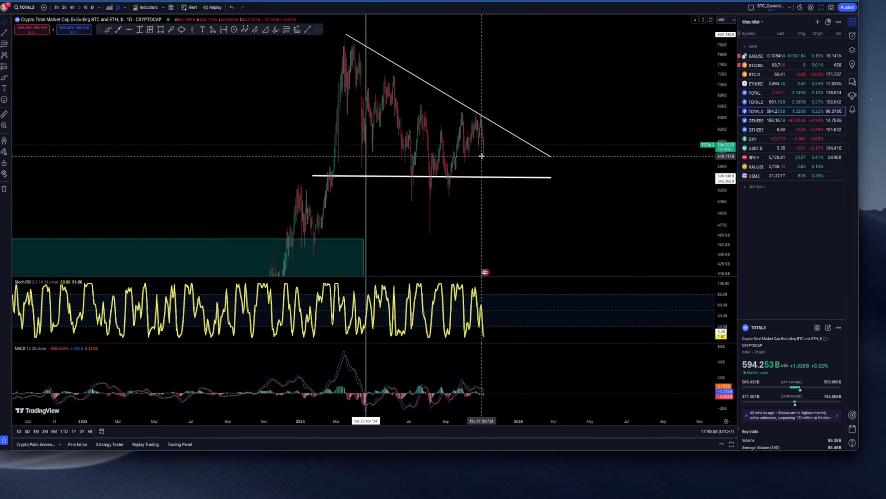
pyautogui.click(108, 29)
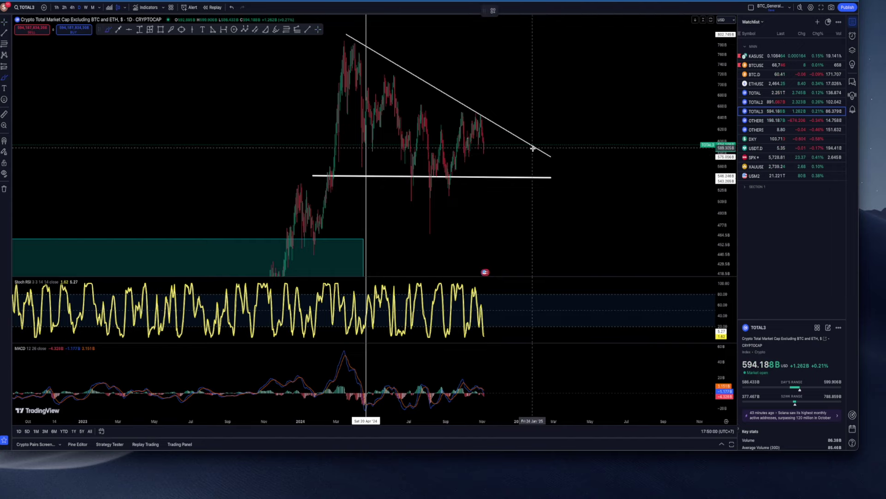
pyautogui.moveTo(485, 148); pyautogui.dragTo(489, 177)
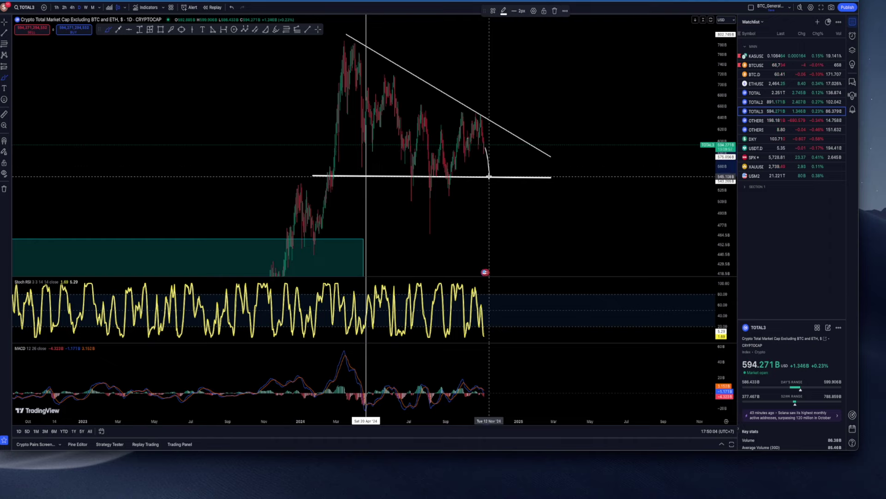
pyautogui.hotkey('ctrl', 'z')
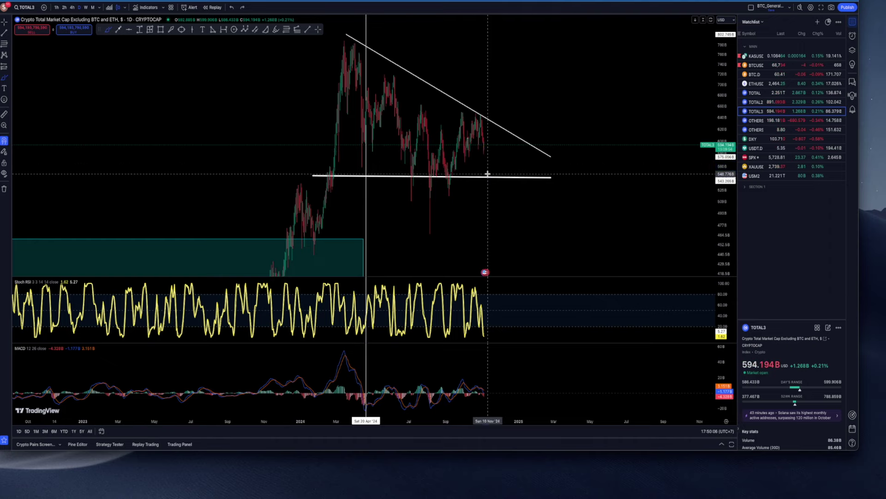
# Open OTHERS, delete its white projected curve, and sketch a short brush stroke down from the latest price
pyautogui.click(791, 121)
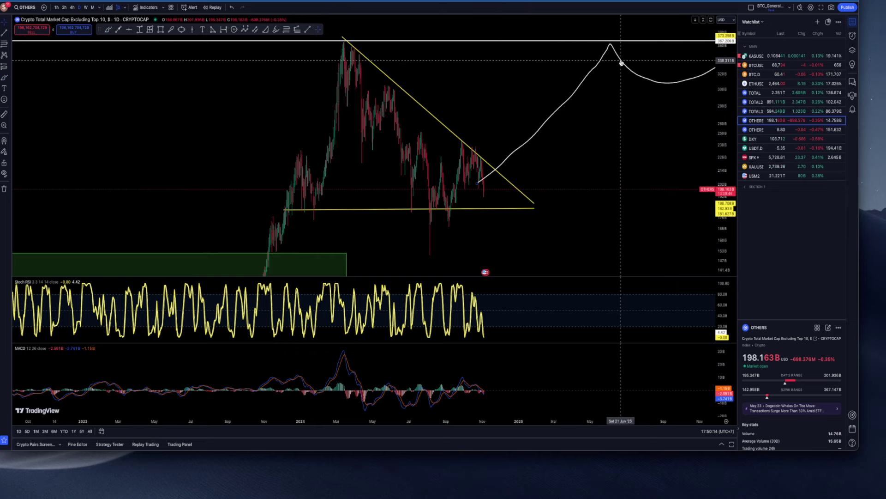
pyautogui.moveTo(621, 62); pyautogui.dragTo(531, 67)
pyautogui.press('Delete')
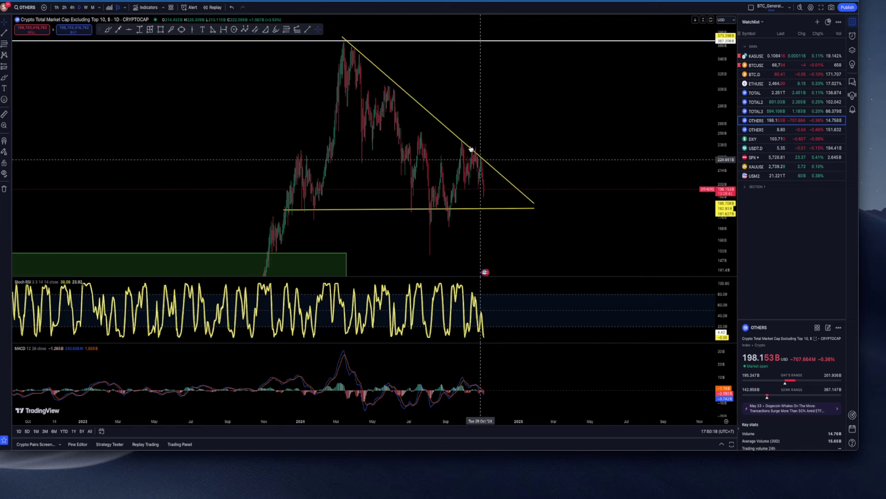
pyautogui.click(108, 31)
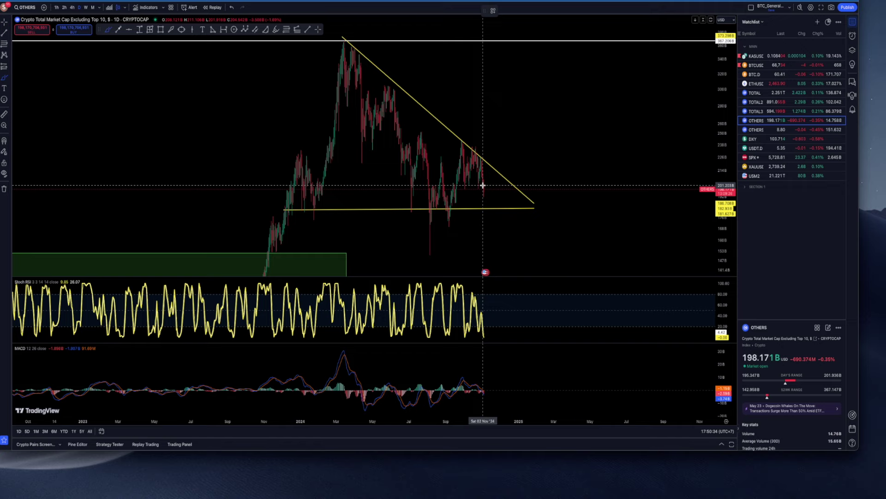
pyautogui.moveTo(482, 185); pyautogui.dragTo(485, 208)
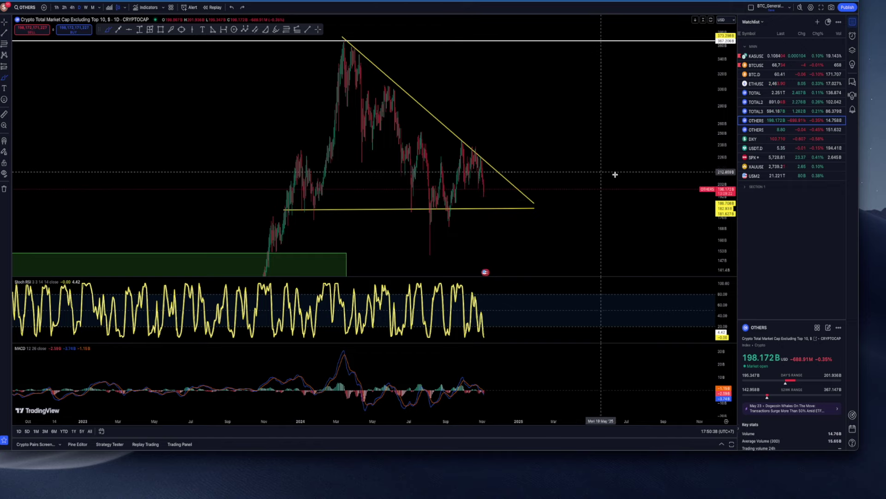
# Open OTHERS.D dominance with the price scale compressed to show 7–16%
pyautogui.click(780, 131)
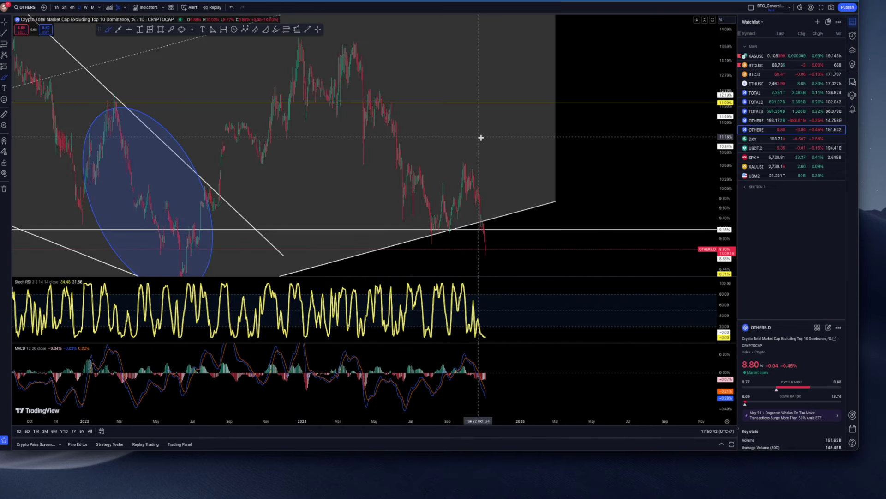
pyautogui.scroll(-2, 572, 183)
pyautogui.moveTo(724, 160); pyautogui.dragTo(723, 217)
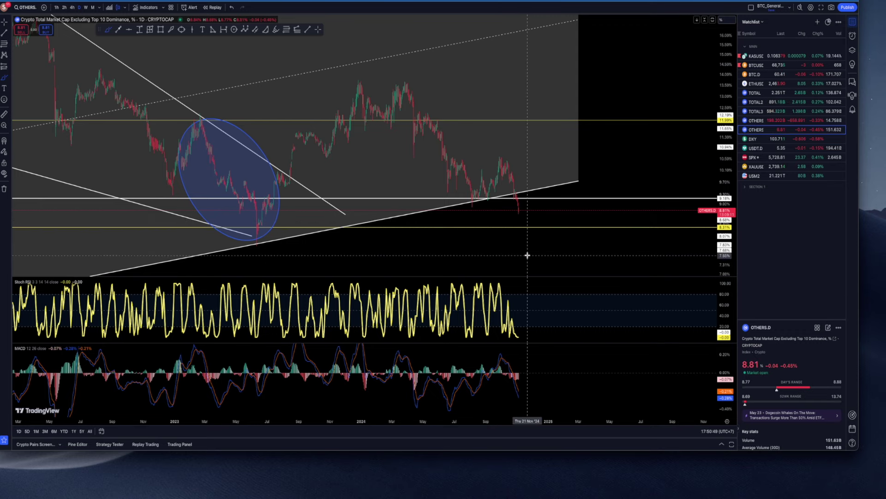
pyautogui.scroll(-5, 524, 243)
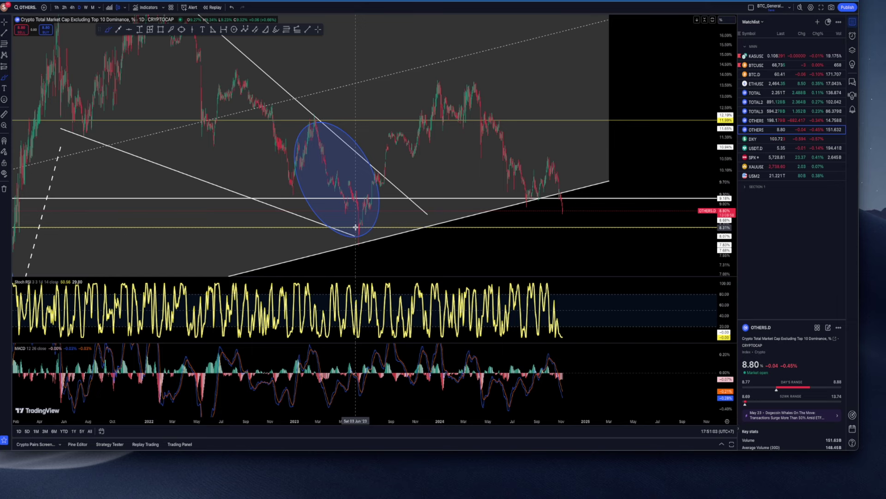
# Sketch a brush path from the ellipse bottom toward the 2024 peak, then delete it
pyautogui.moveTo(356, 225)
pyautogui.mouseDown()
pyautogui.moveTo(396, 134)
pyautogui.moveTo(440, 81)
pyautogui.mouseUp()
pyautogui.write('z')
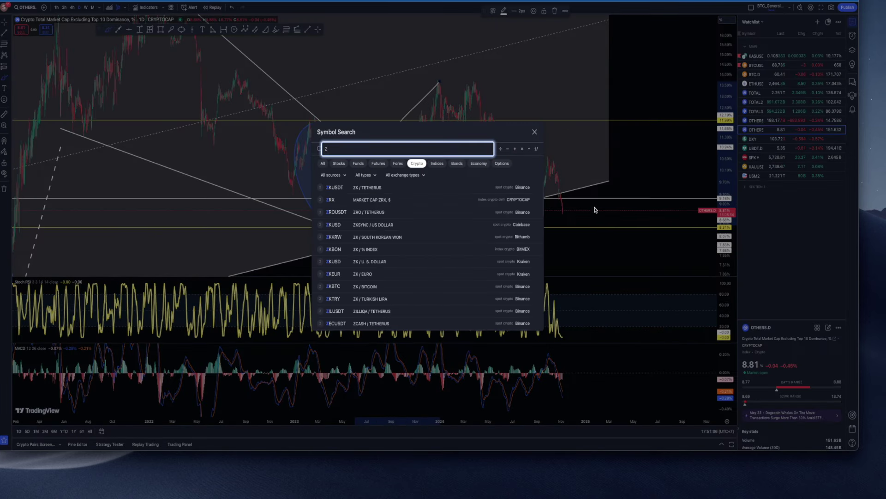
pyautogui.click(534, 132)
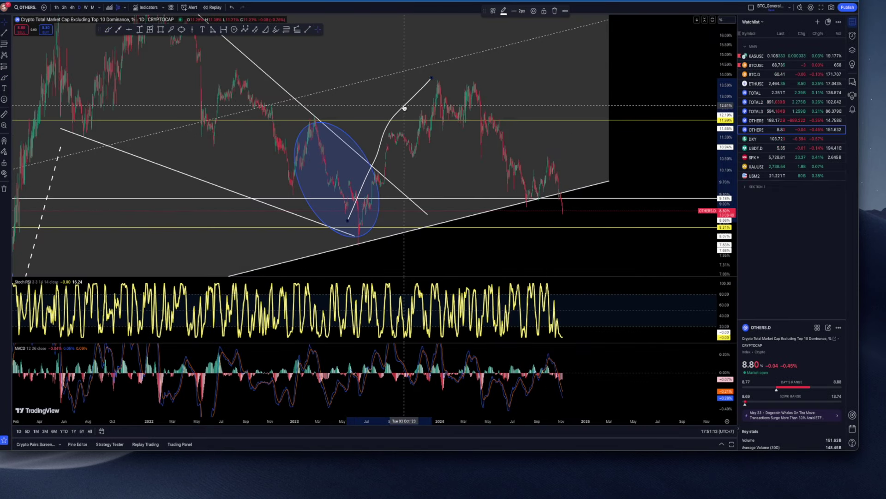
pyautogui.press('Delete')
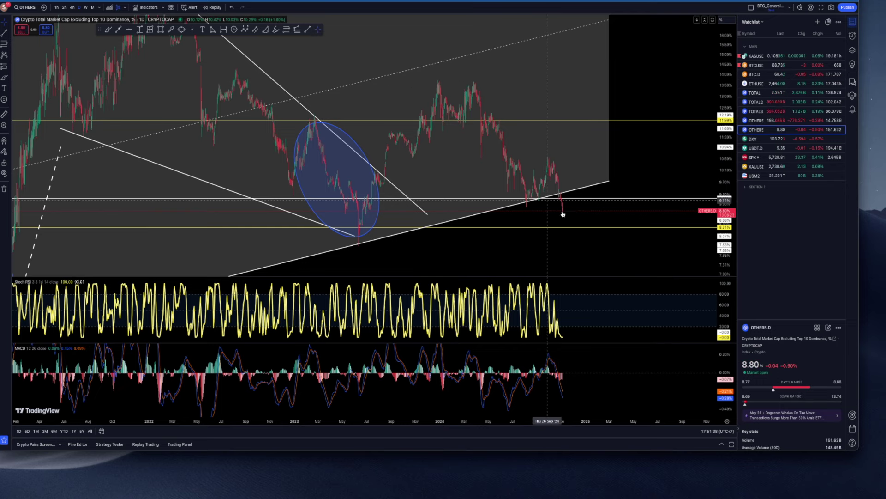
# Zoom out and pan OTHERS.D to reveal the long rising channel history
pyautogui.hscroll(3, 580, 237)
pyautogui.scroll(-5, 572, 233)
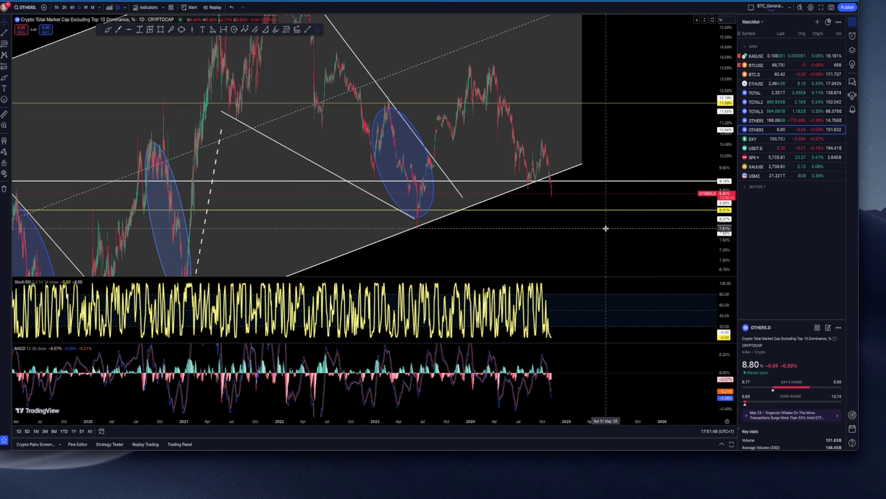
pyautogui.moveTo(605, 227); pyautogui.dragTo(595, 243)
pyautogui.scroll(-5, 595, 244)
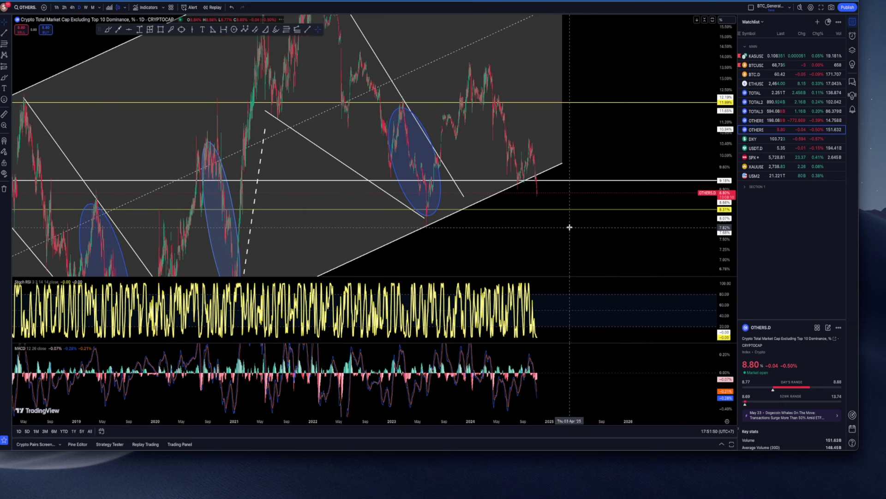
# Switch OTHERS.D to monthly candles and brush a rebound curve rising from the channel bottom
pyautogui.click(91, 7)
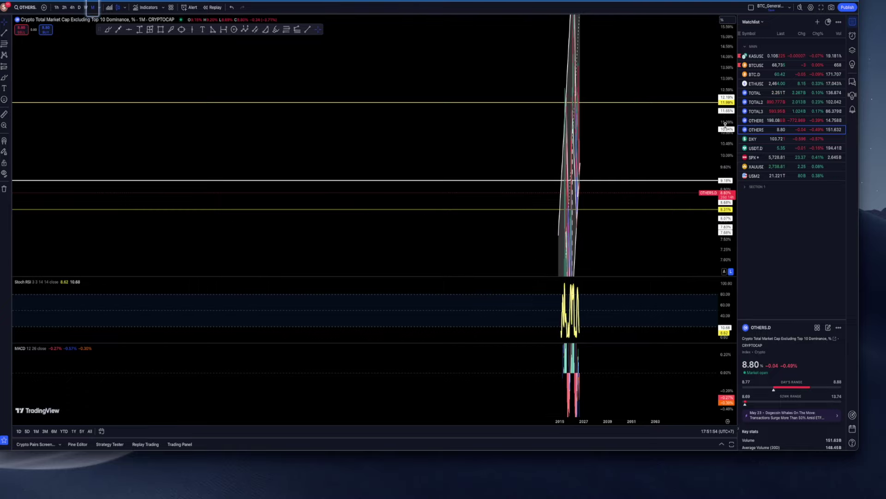
pyautogui.scroll(10, 651, 240)
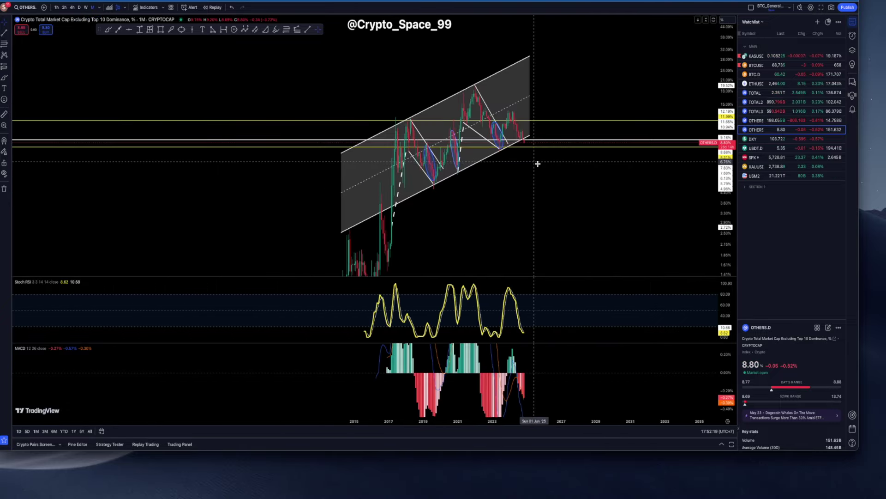
pyautogui.scroll(3, 536, 180)
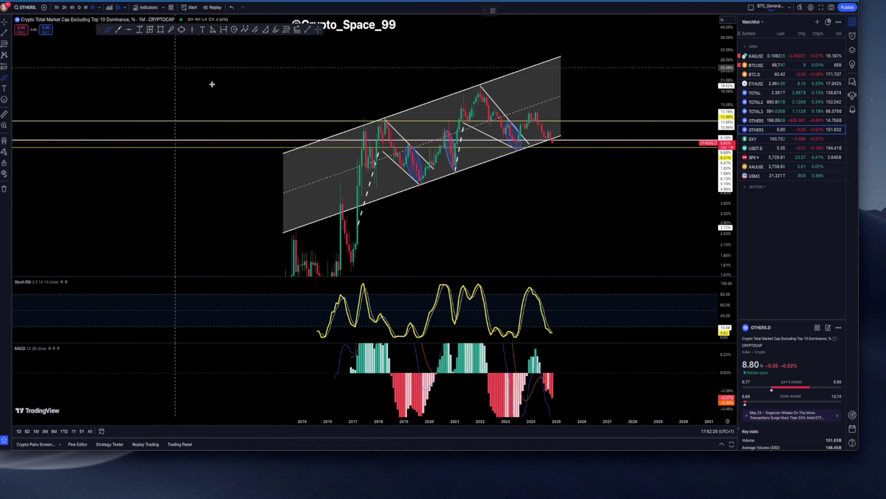
pyautogui.click(107, 29)
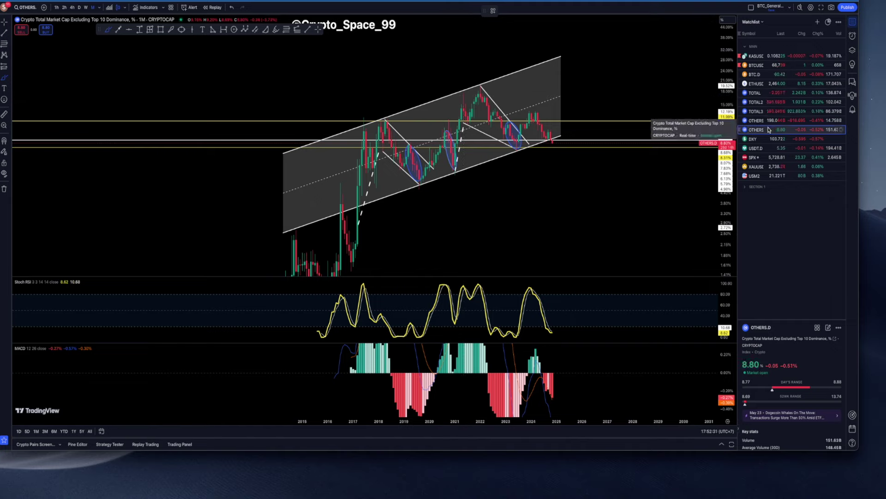
pyautogui.moveTo(551, 149); pyautogui.dragTo(582, 95)
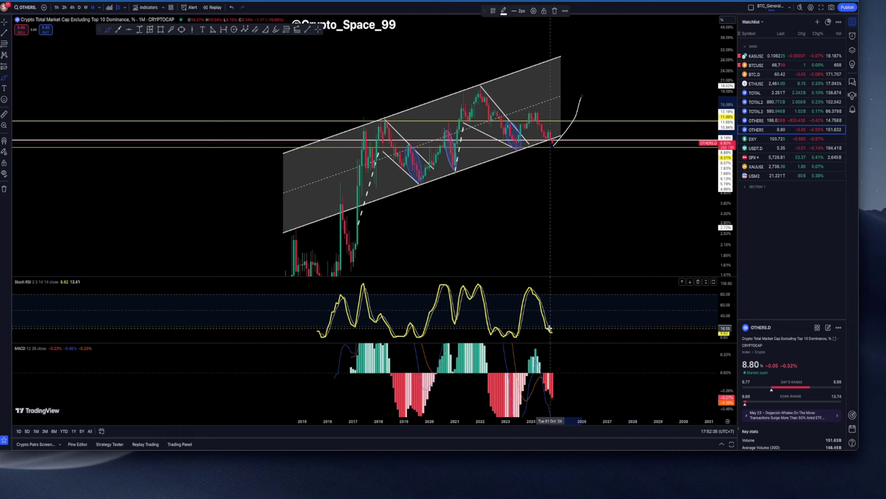
# Circle the latest Stoch RSI low and MACD histogram bars, deleting each circle afterwards
pyautogui.moveTo(553, 329)
pyautogui.mouseDown()
pyautogui.moveTo(560, 337)
pyautogui.moveTo(552, 328)
pyautogui.mouseUp()
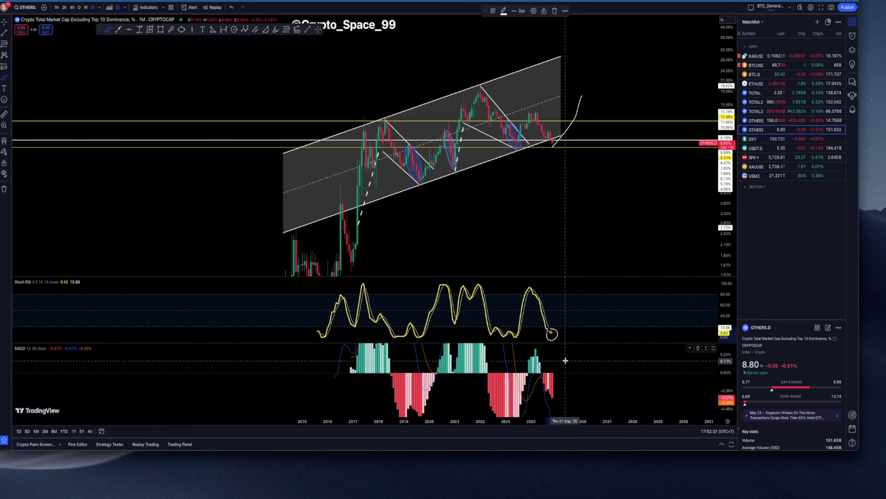
pyautogui.press('Delete')
pyautogui.moveTo(728, 377)
pyautogui.mouseDown()
pyautogui.moveTo(732, 392)
pyautogui.moveTo(731, 384)
pyautogui.mouseUp()
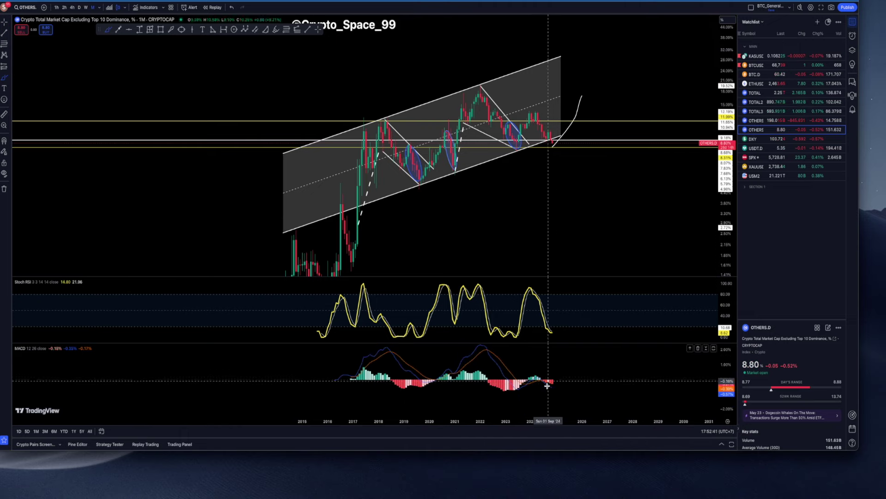
pyautogui.moveTo(547, 386); pyautogui.dragTo(541, 383)
pyautogui.press('Delete')
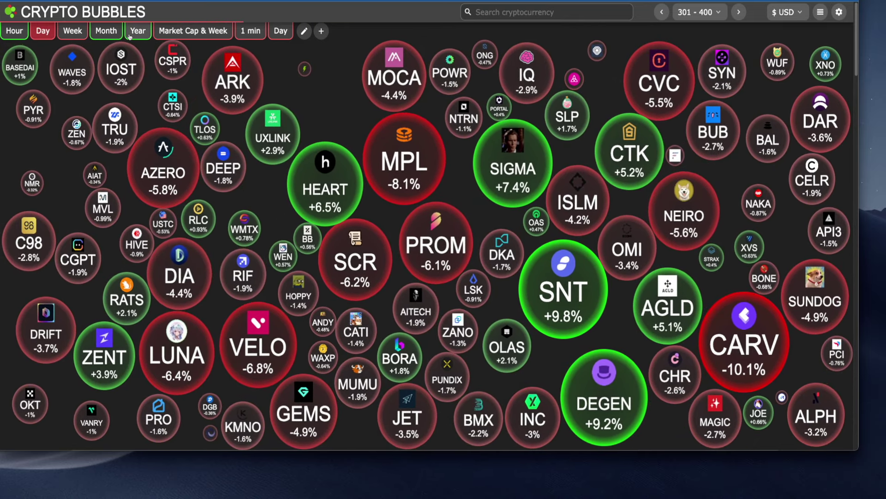
# Cycle the Crypto Bubbles period through Week, Month, Week and Day, finishing on Hour
pyautogui.click(72, 33)
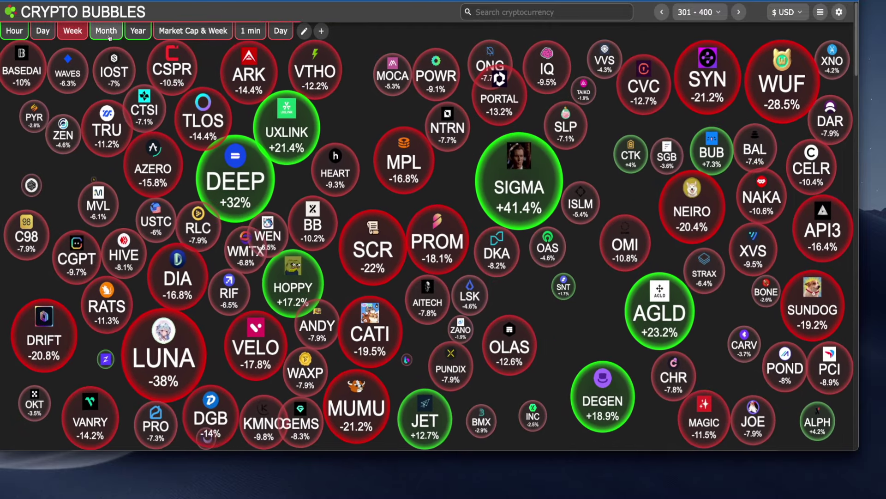
pyautogui.click(107, 32)
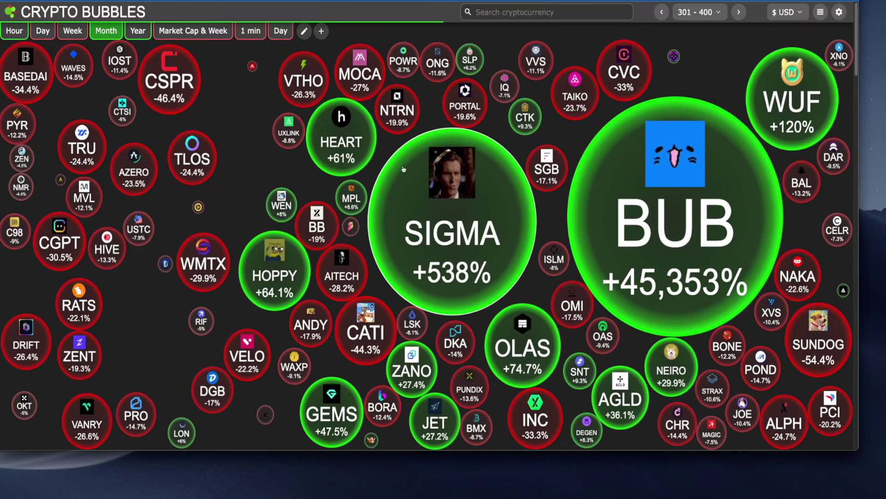
pyautogui.click(75, 32)
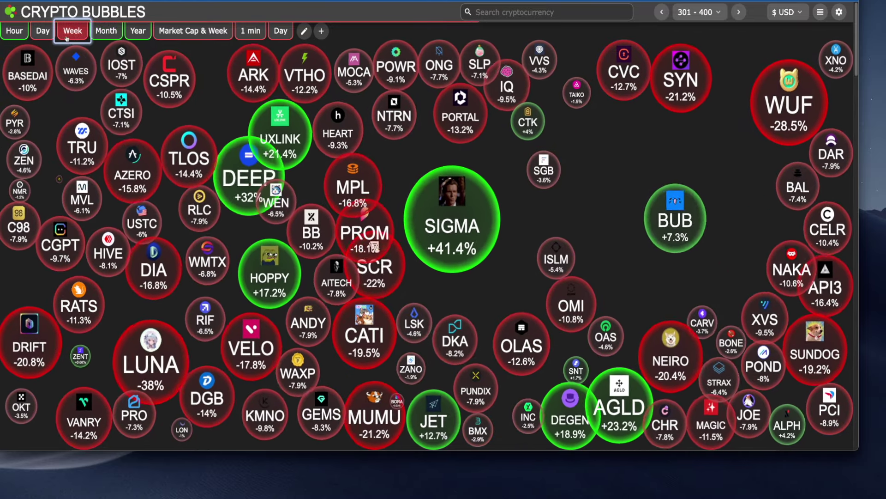
pyautogui.click(43, 32)
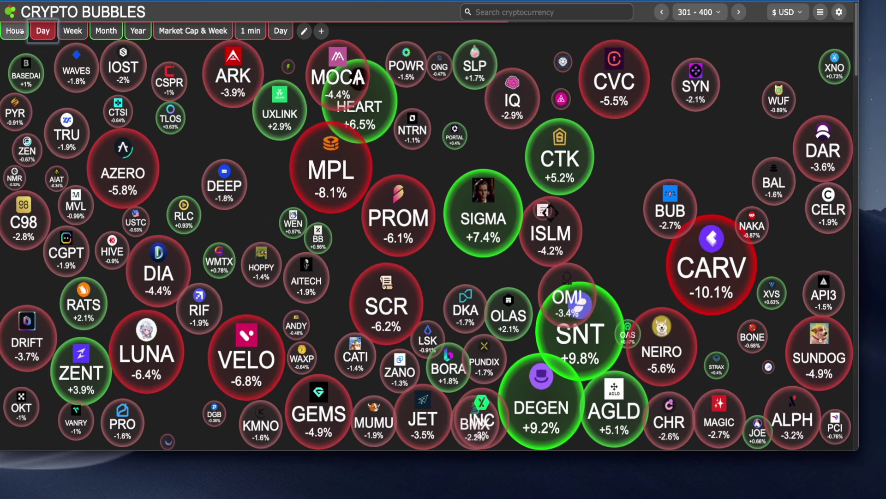
pyautogui.click(19, 32)
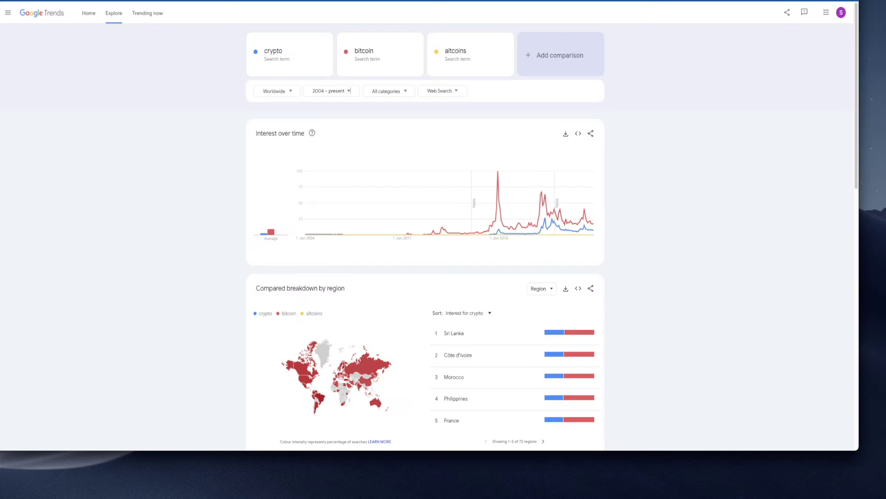